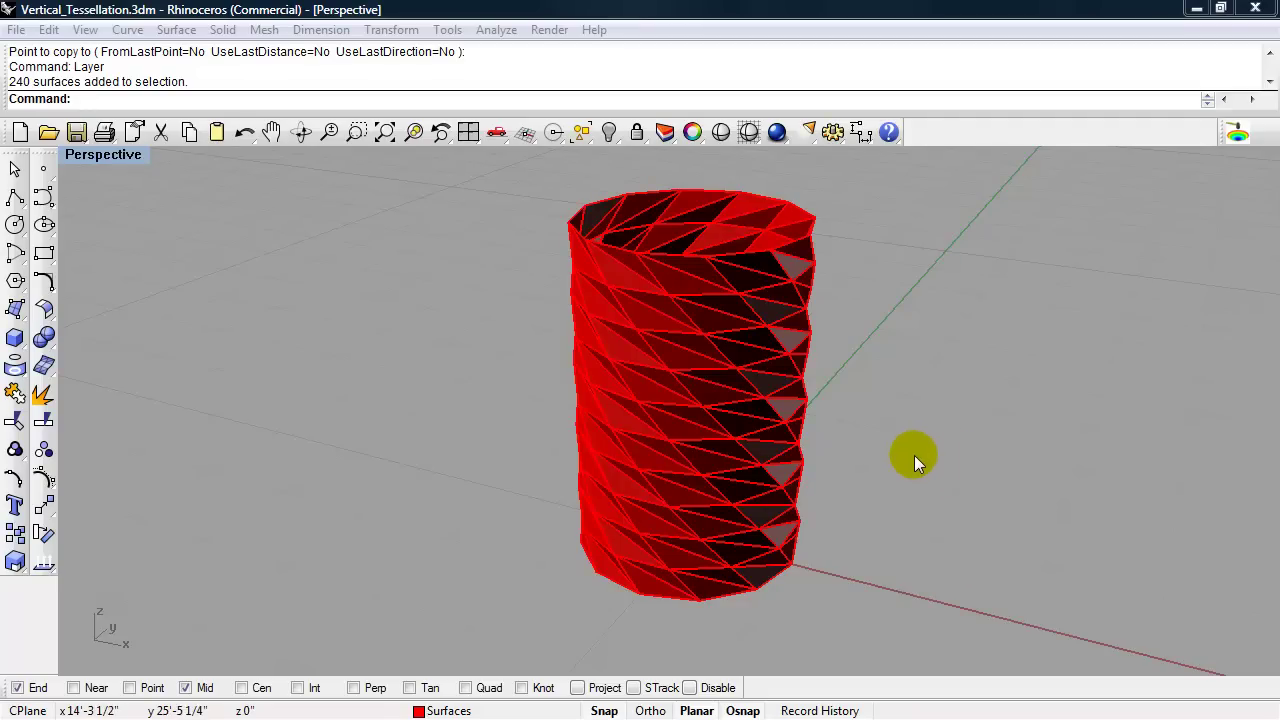
- Start a new document from the Large Objects - Feet template without saving the tower changes
shift+right_drag(902, 461, 834, 484)
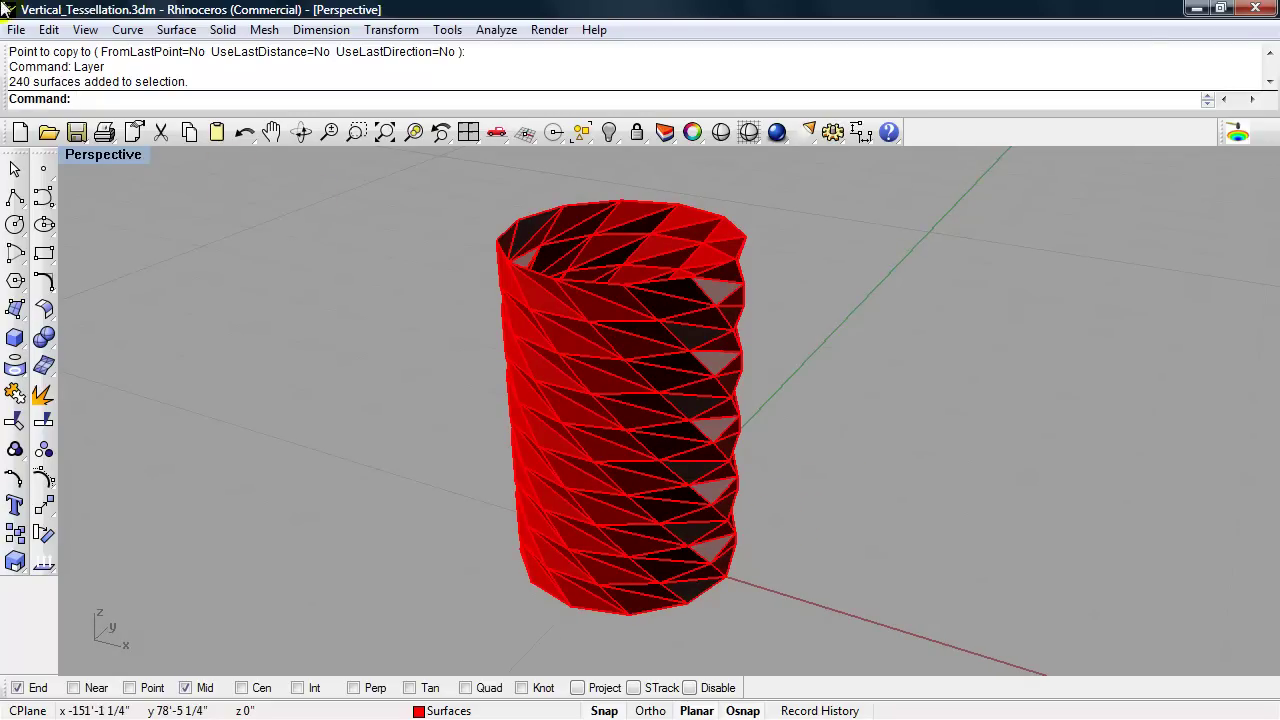
click(16, 30)
click(40, 49)
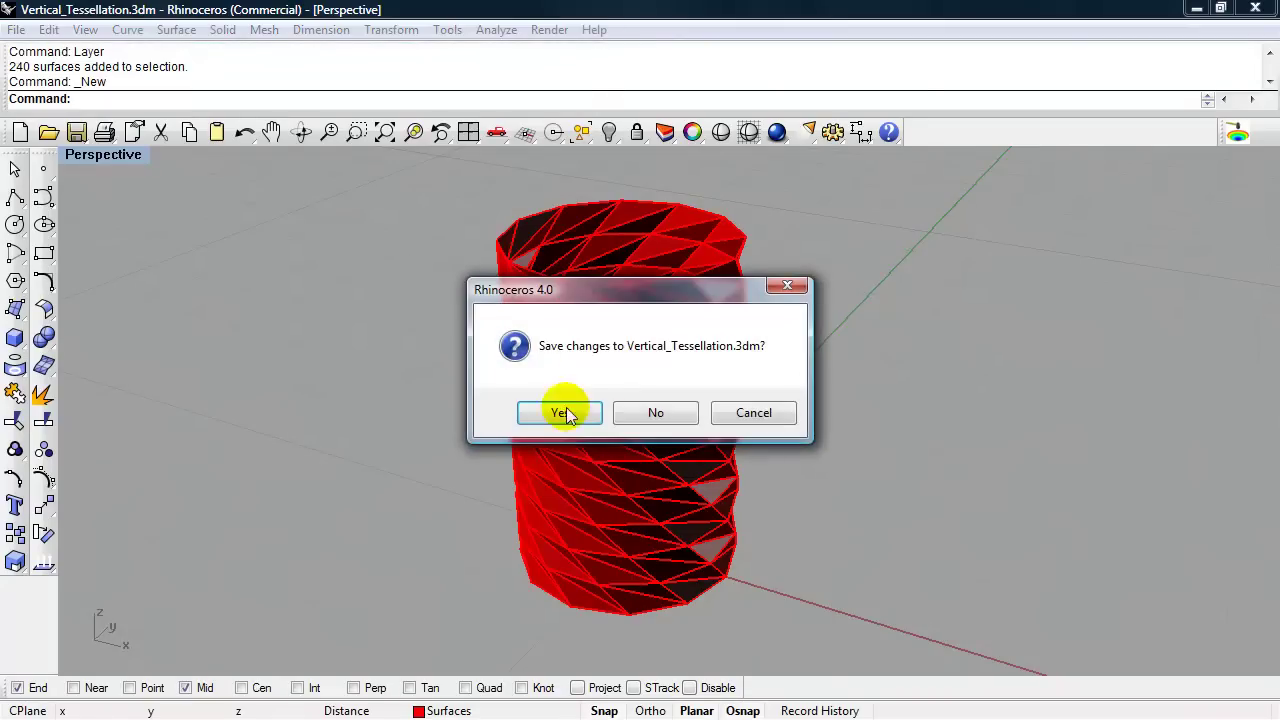
click(645, 418)
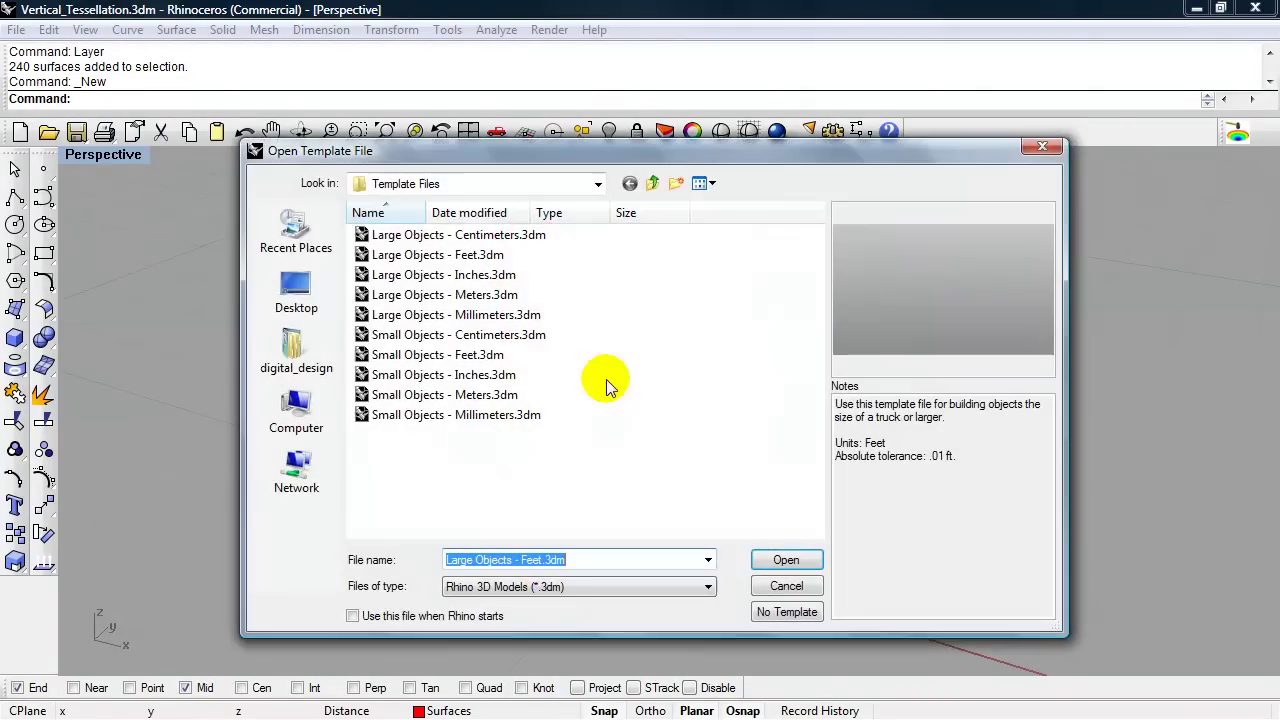
click(398, 259)
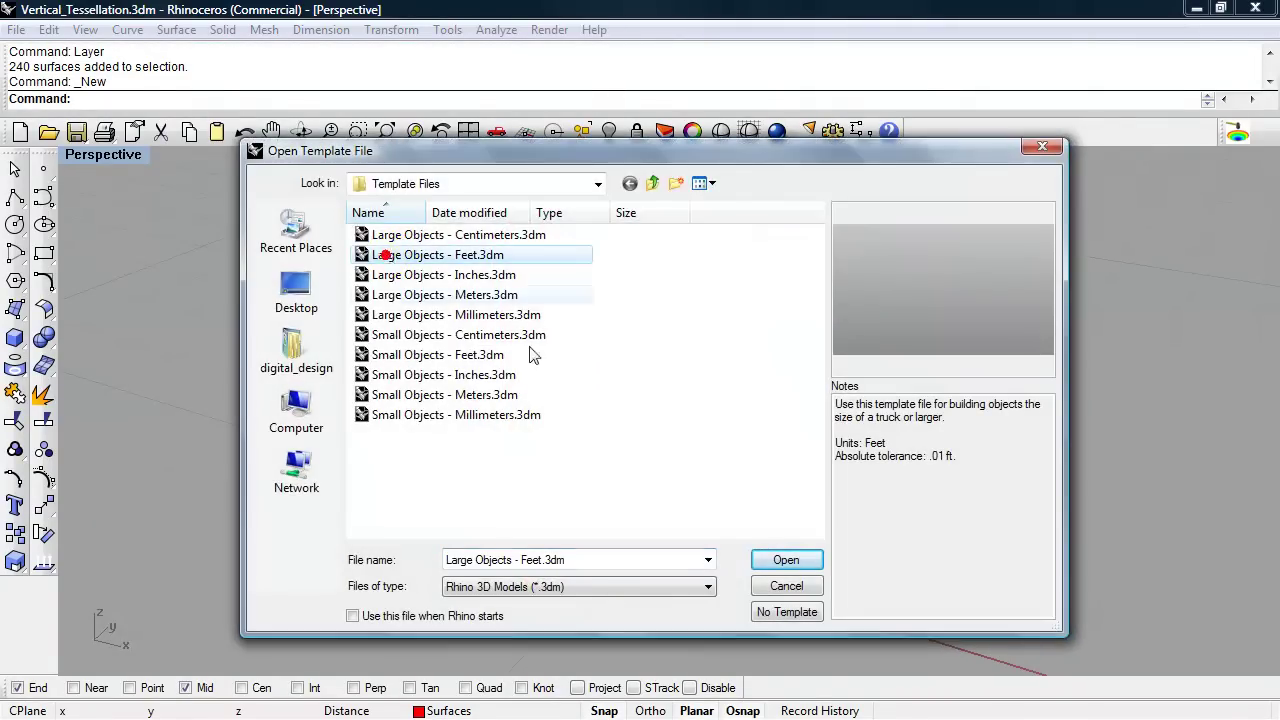
click(793, 558)
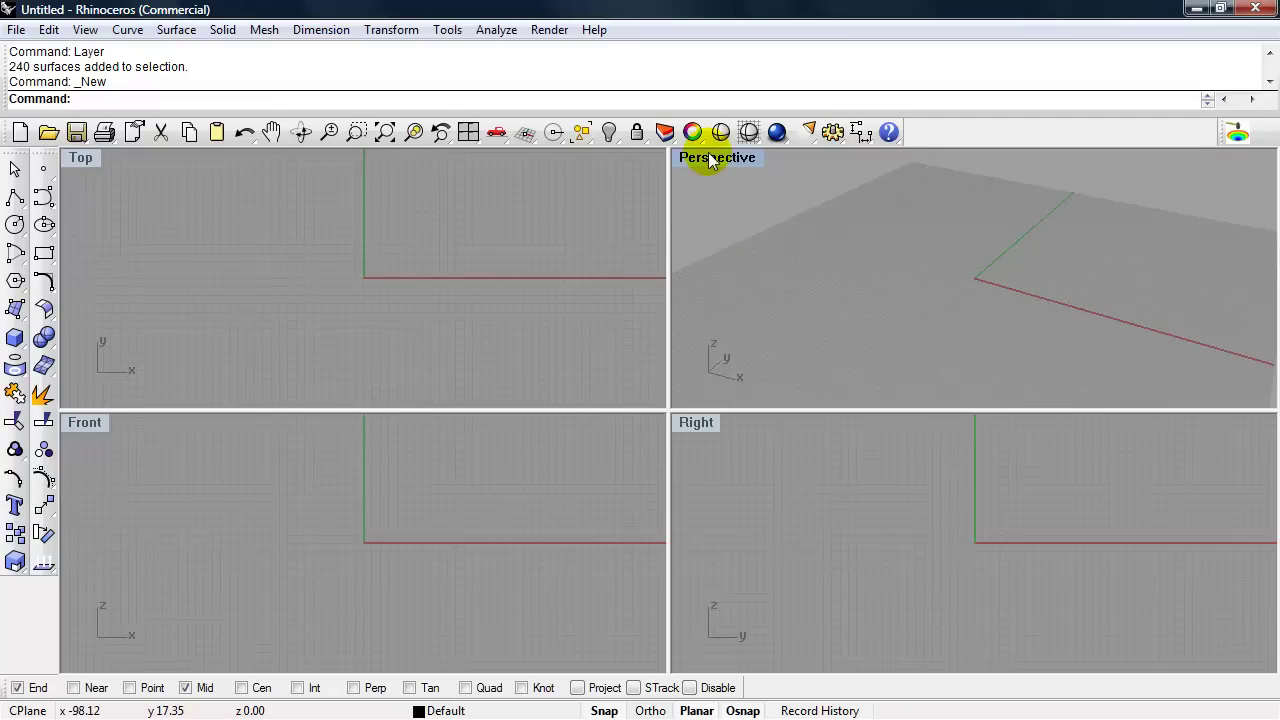
- Maximize the Perspective viewport and orbit it slightly around the origin
double_click(710, 158)
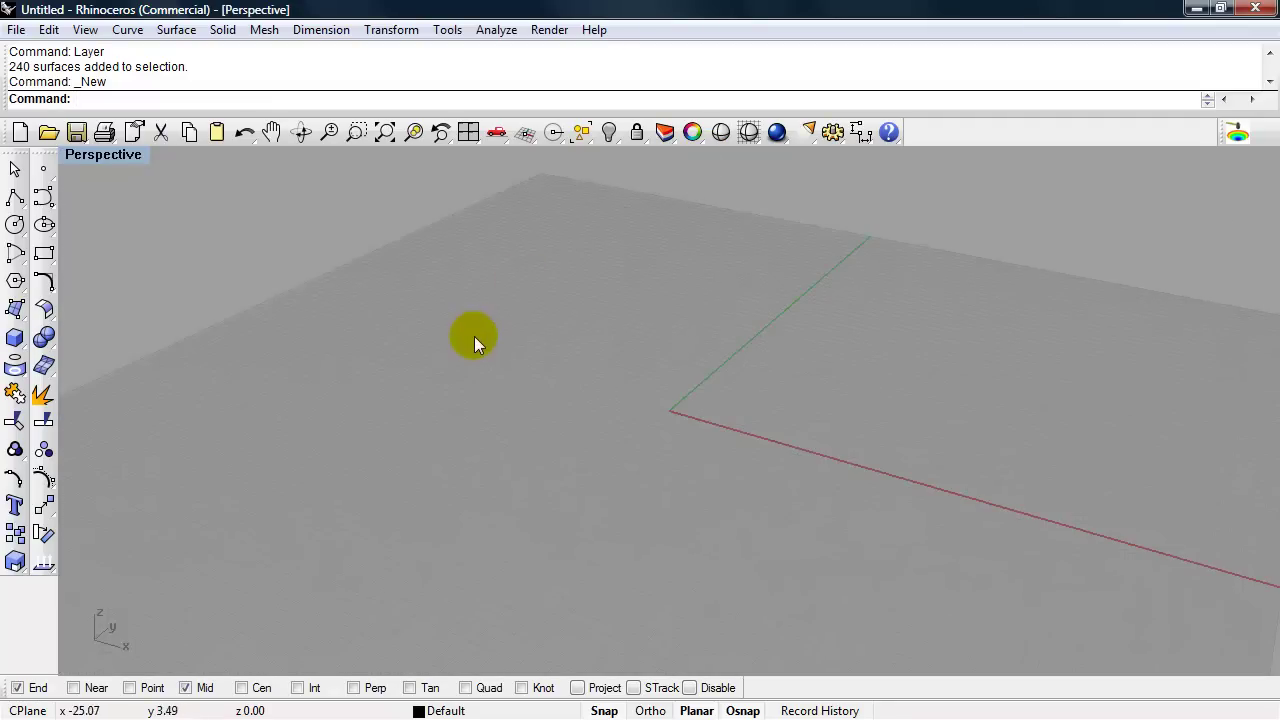
mouse_move(457, 386)
right_down()
mouse_move(466, 420)
mouse_move(429, 337)
right_up()
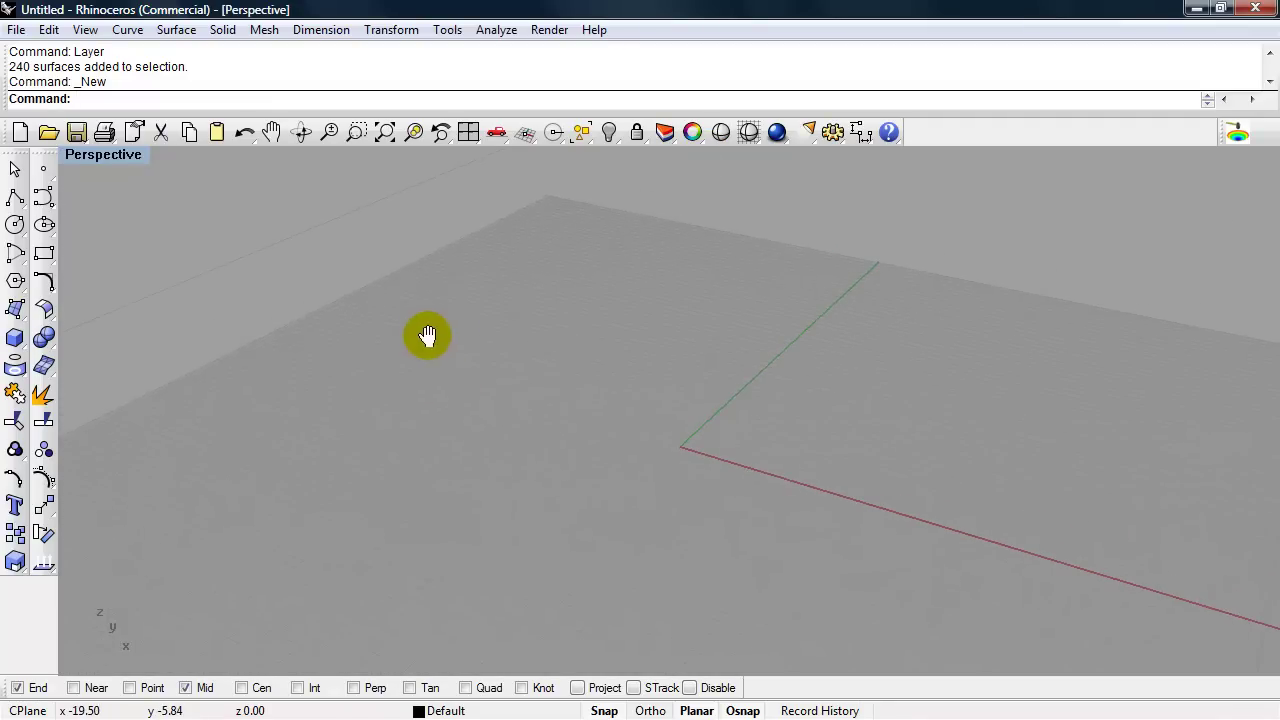
mouse_move(496, 401)
right_down()
mouse_move(510, 425)
mouse_move(567, 377)
right_up()
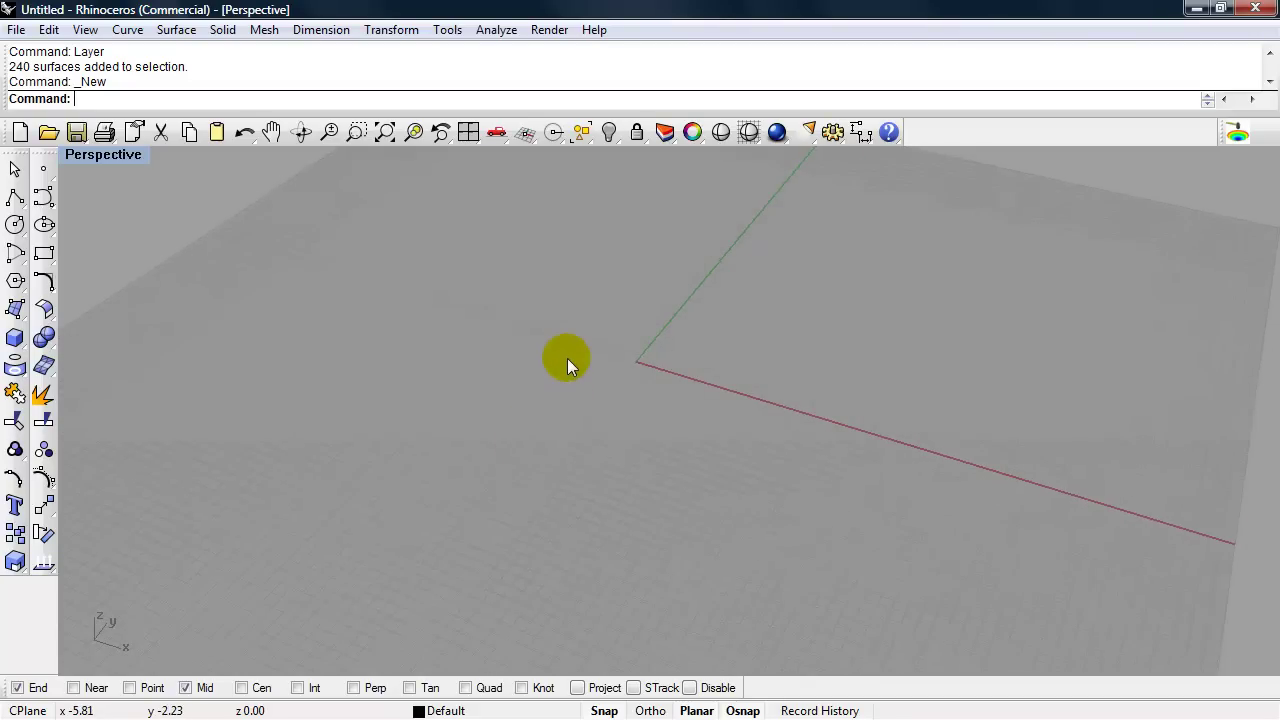
- Set the document's distance display to Feet & Inches
text(nits)
key(Return)
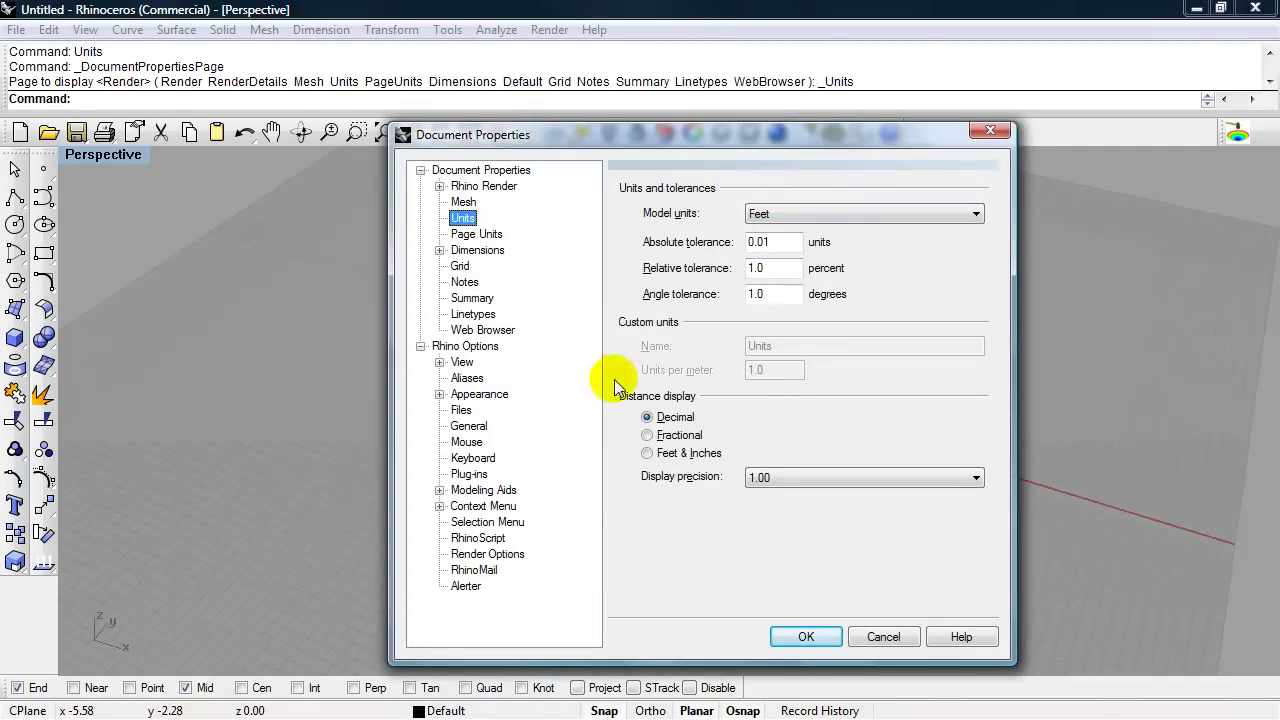
click(648, 452)
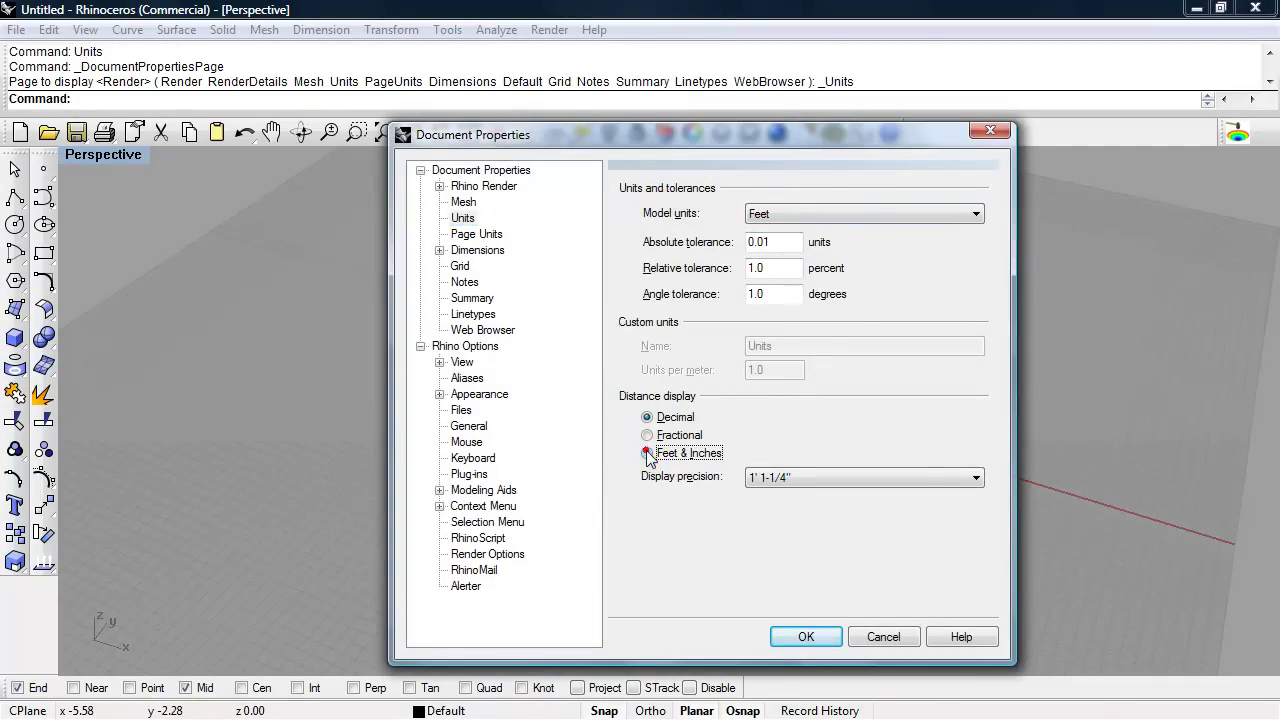
- Set grid extents 250, minor lines every 10, major every 1, snap 10, and apply
click(461, 266)
double_click(776, 279)
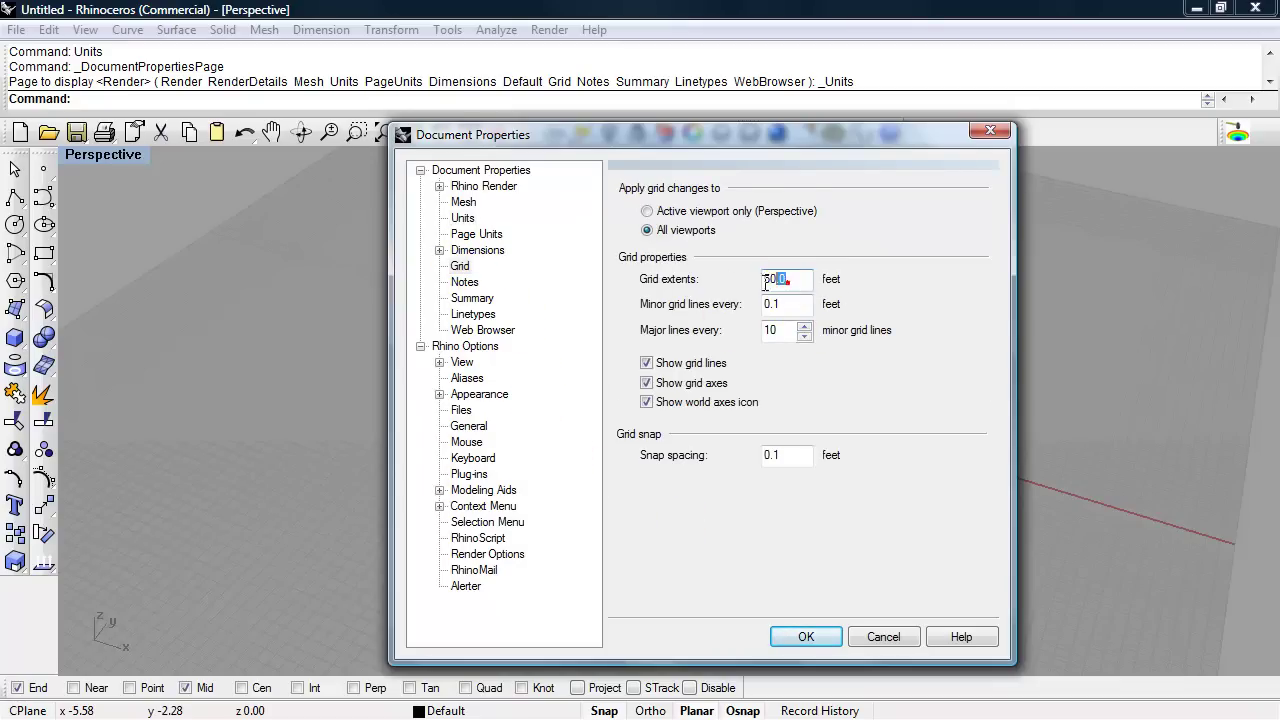
text(250)
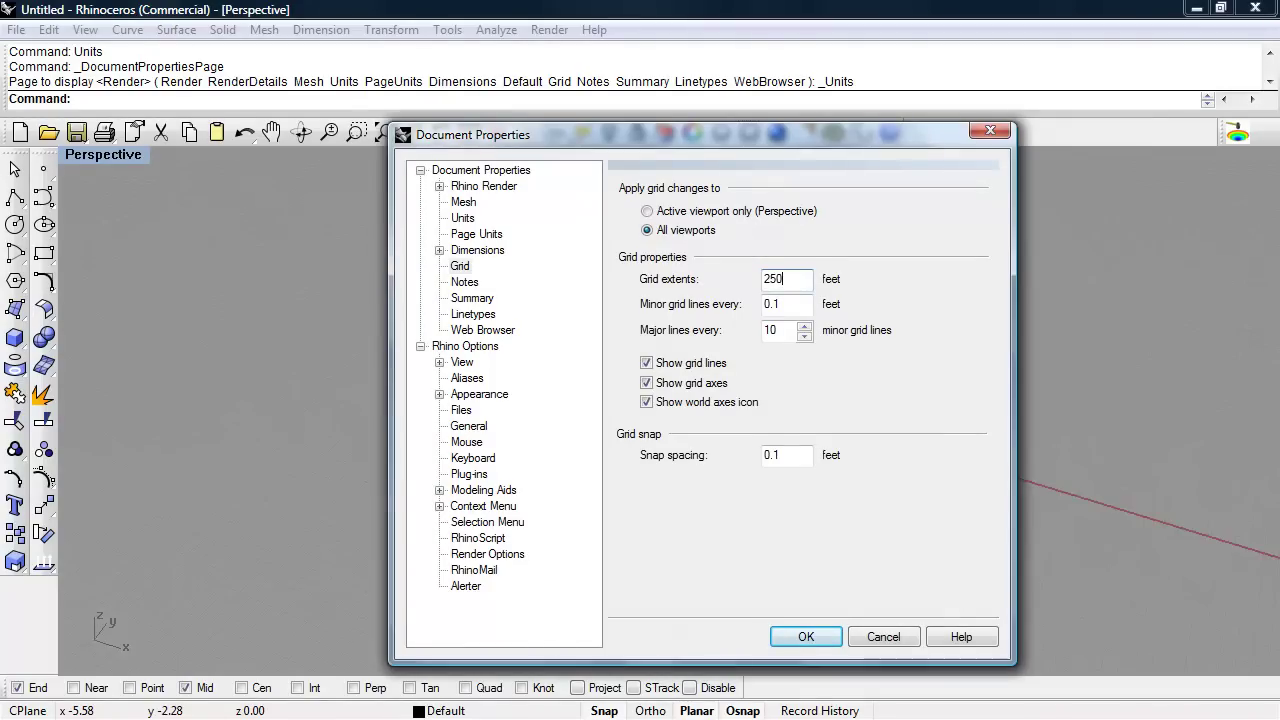
double_click(787, 303)
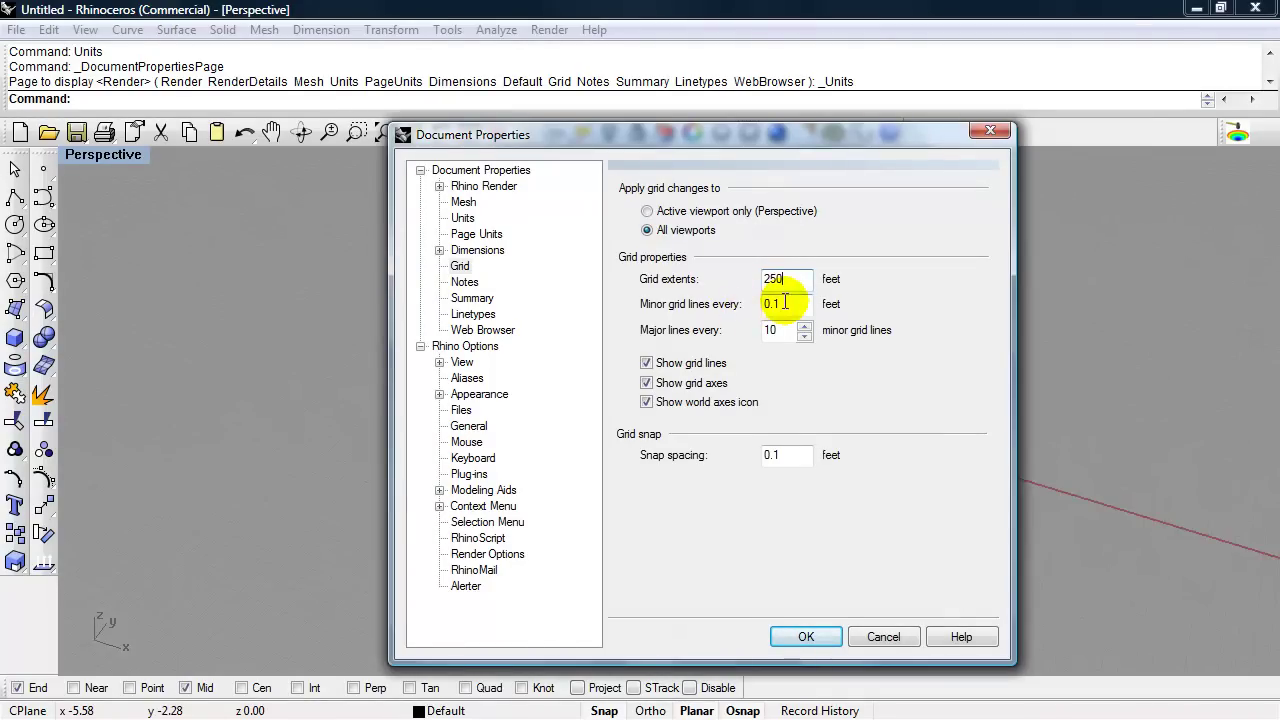
double_click(787, 303)
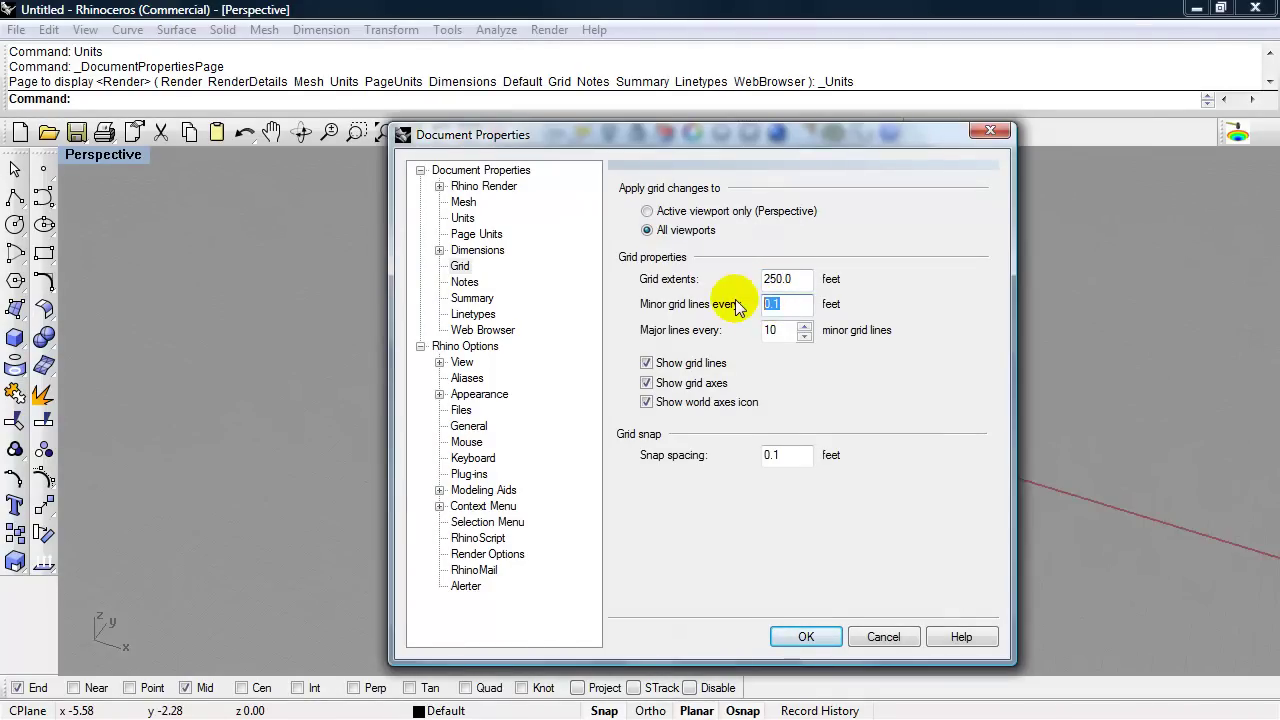
text(10)
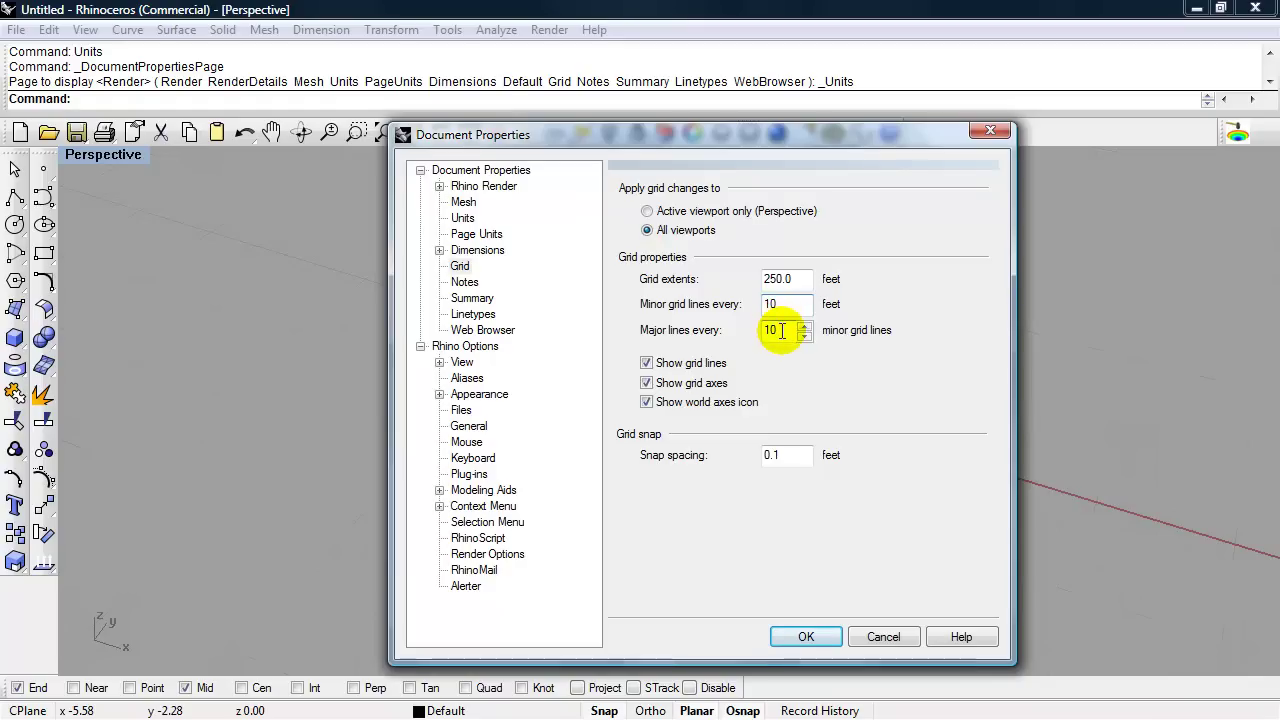
double_click(784, 331)
text(1)
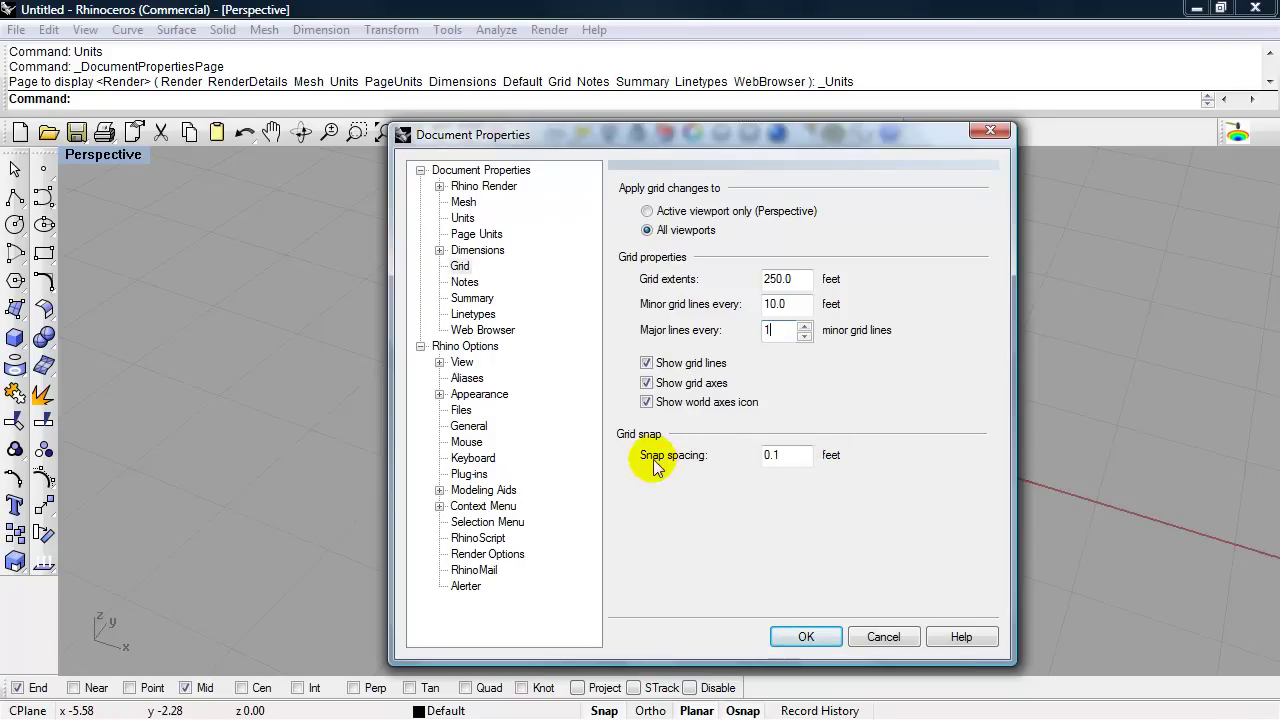
double_click(787, 454)
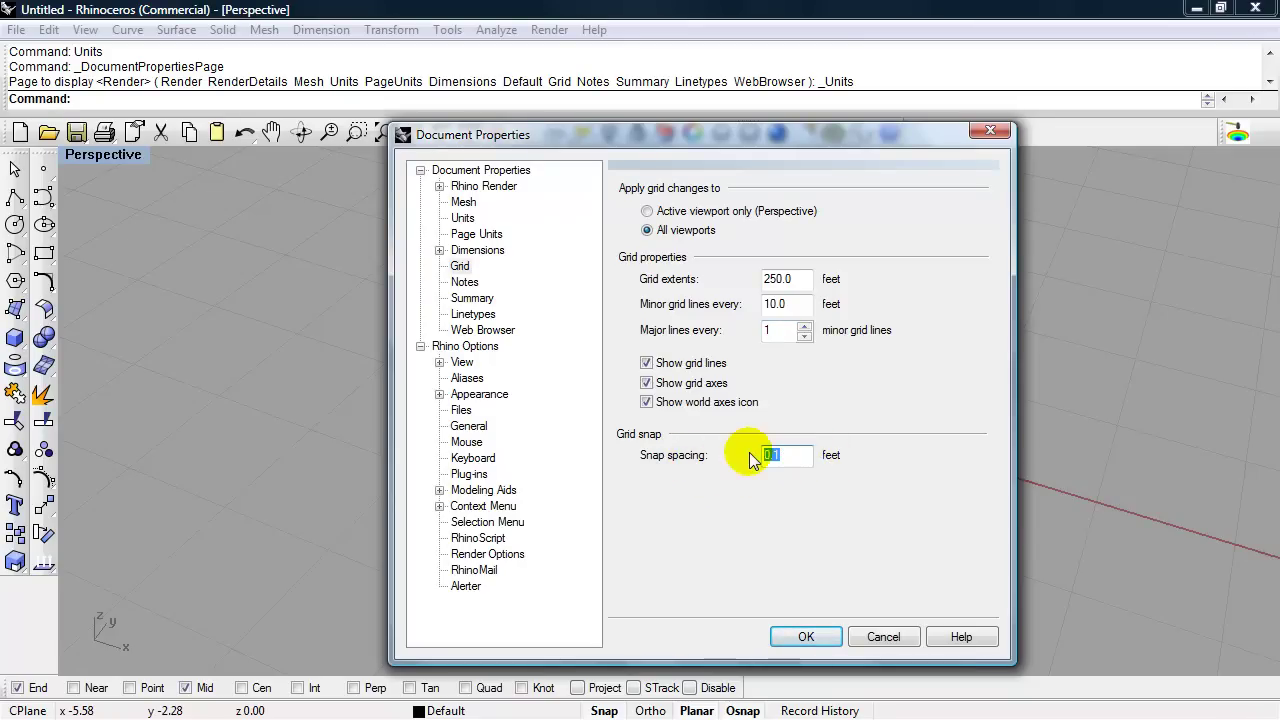
text(10)
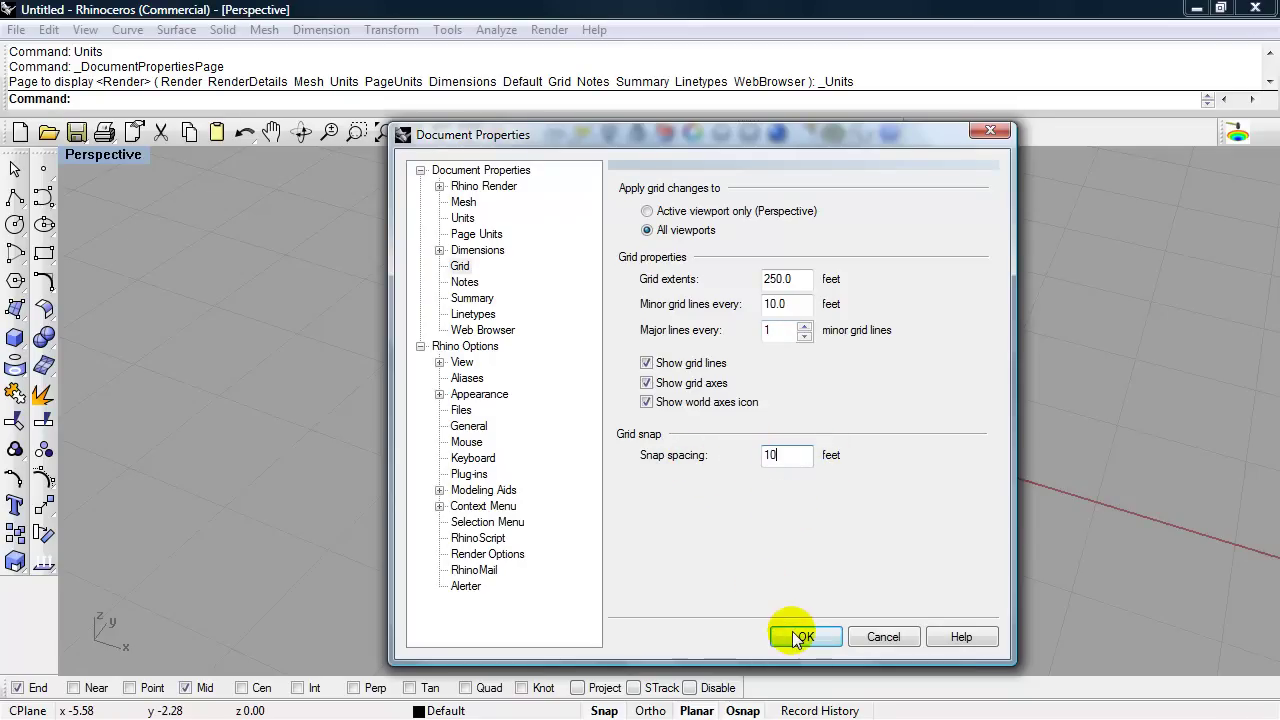
click(800, 634)
right_drag(649, 458, 622, 415)
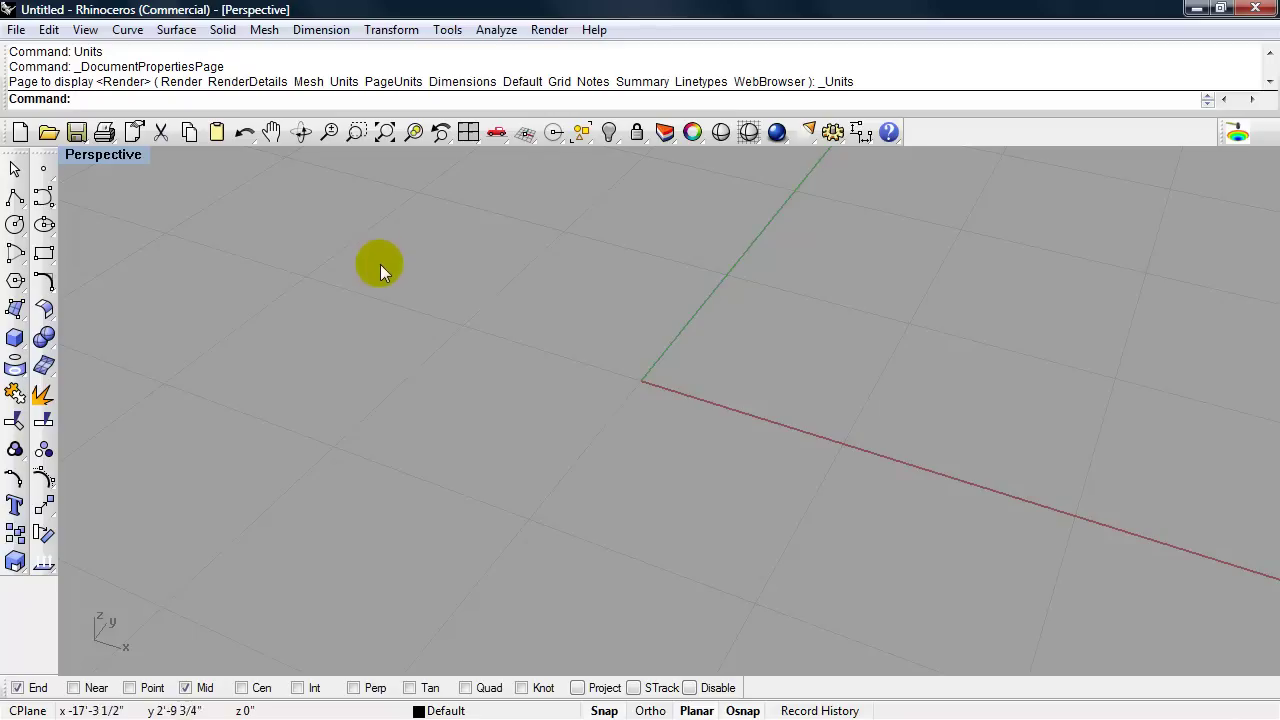
- Draw a 12-sided polygon centred on the origin with a corner 10 feet along the x-axis
text(ly)
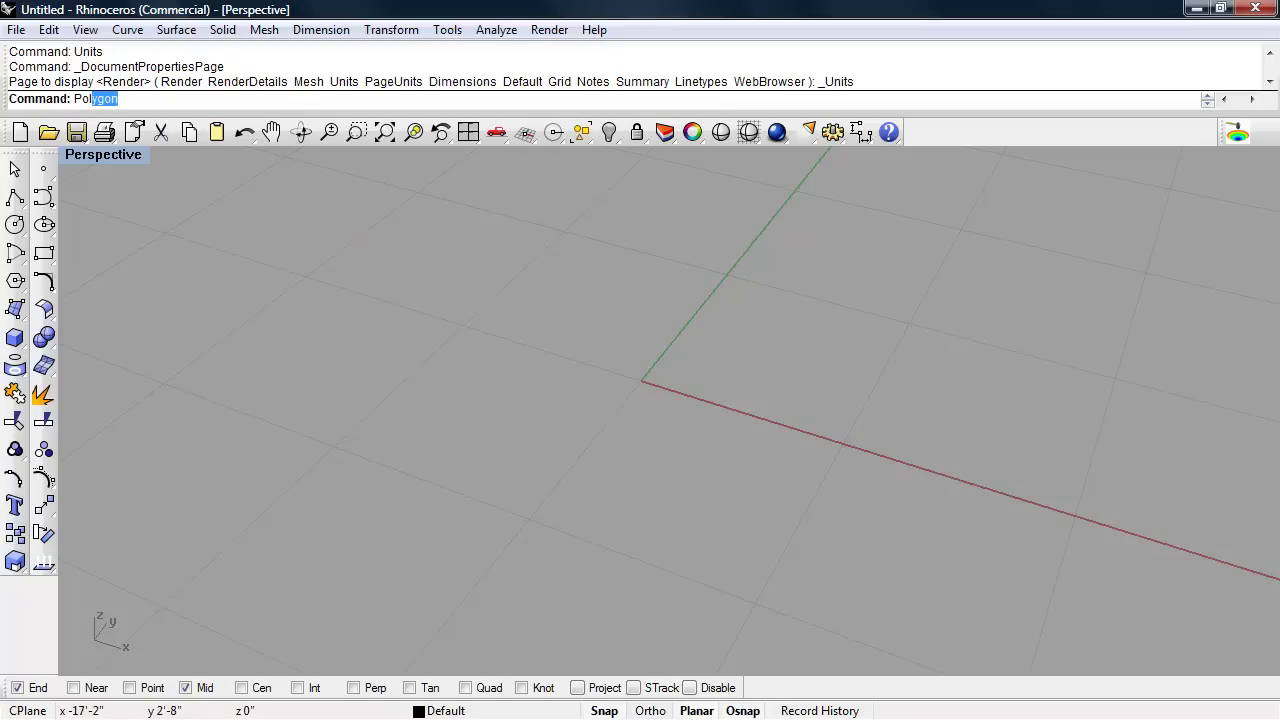
text(go)
key(Return)
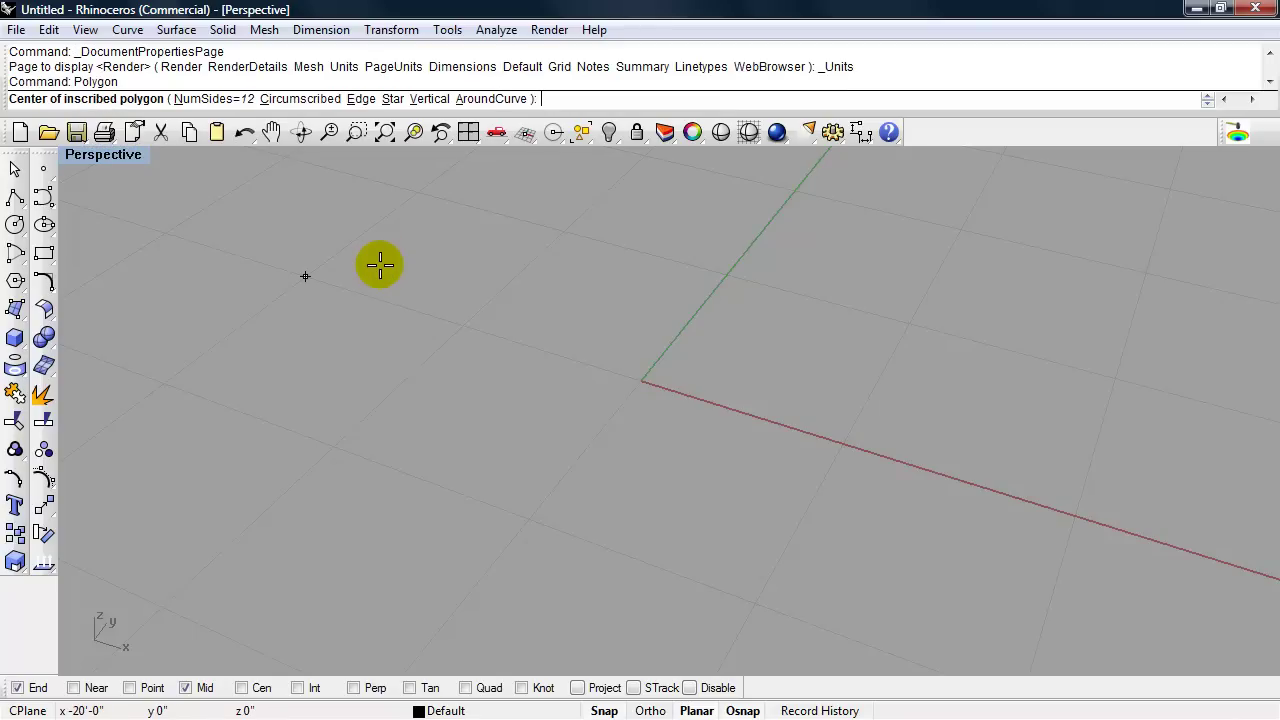
click(209, 100)
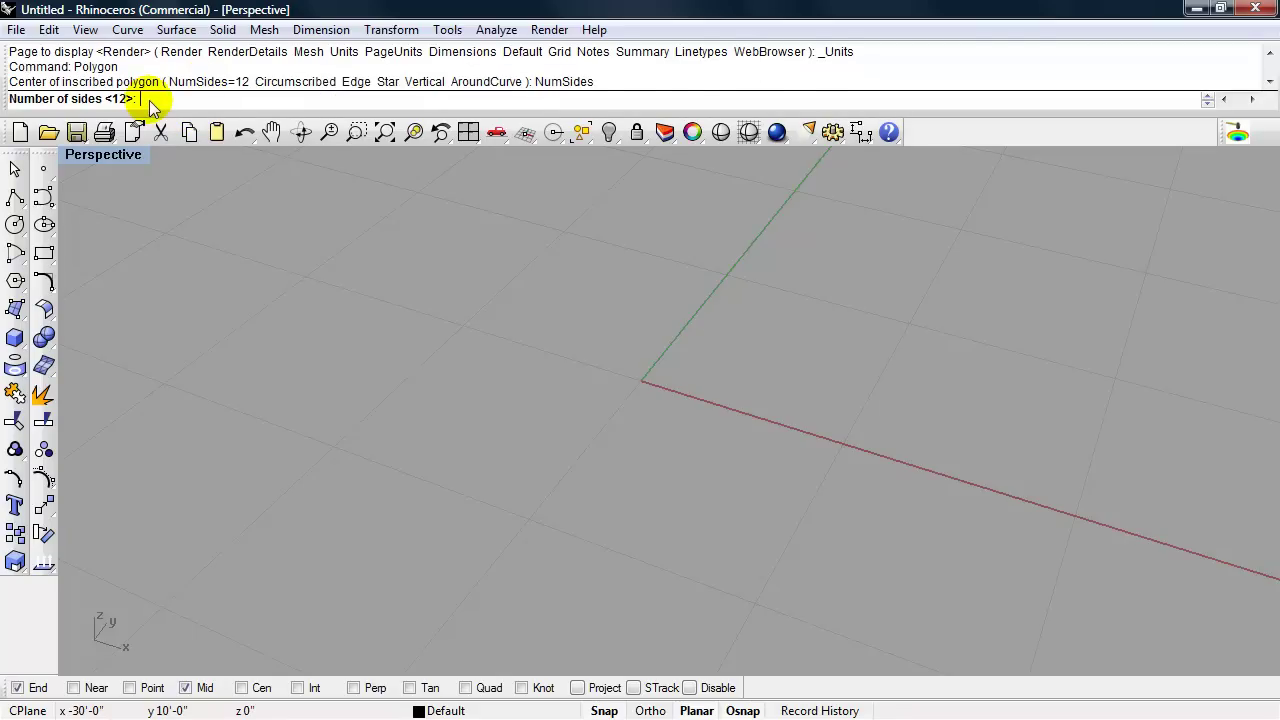
text(12)
key(Return)
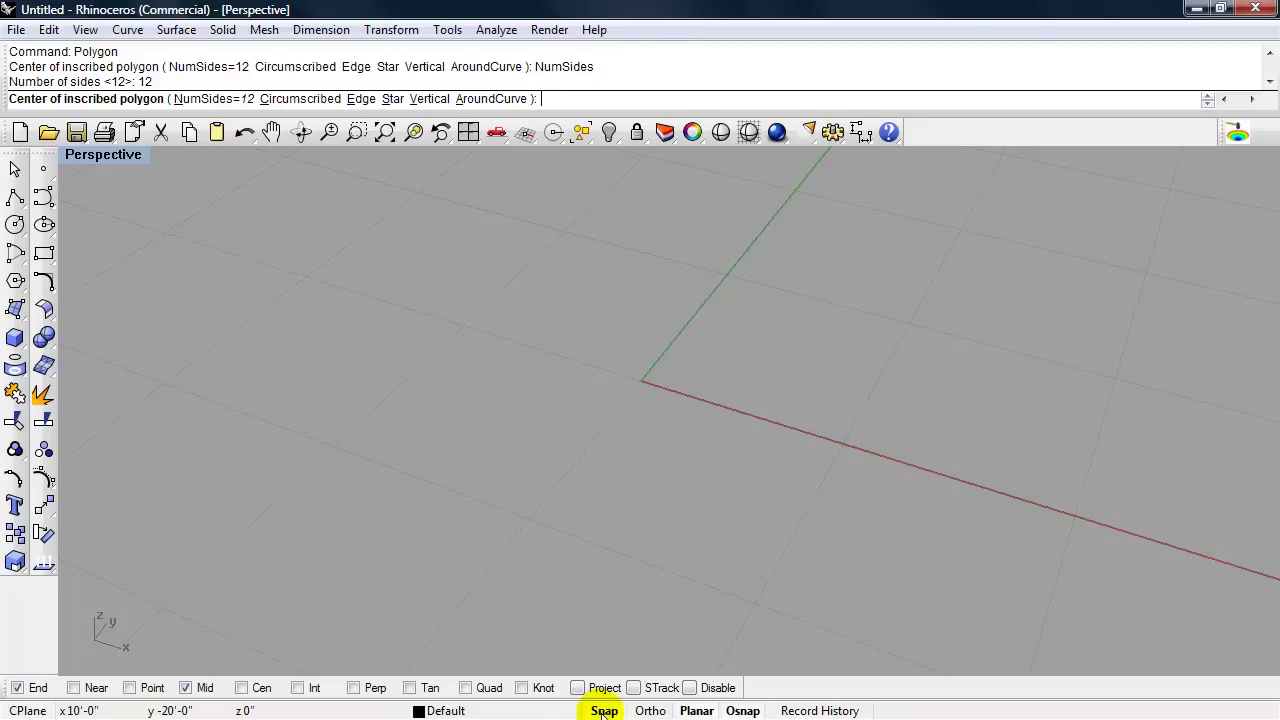
click(638, 382)
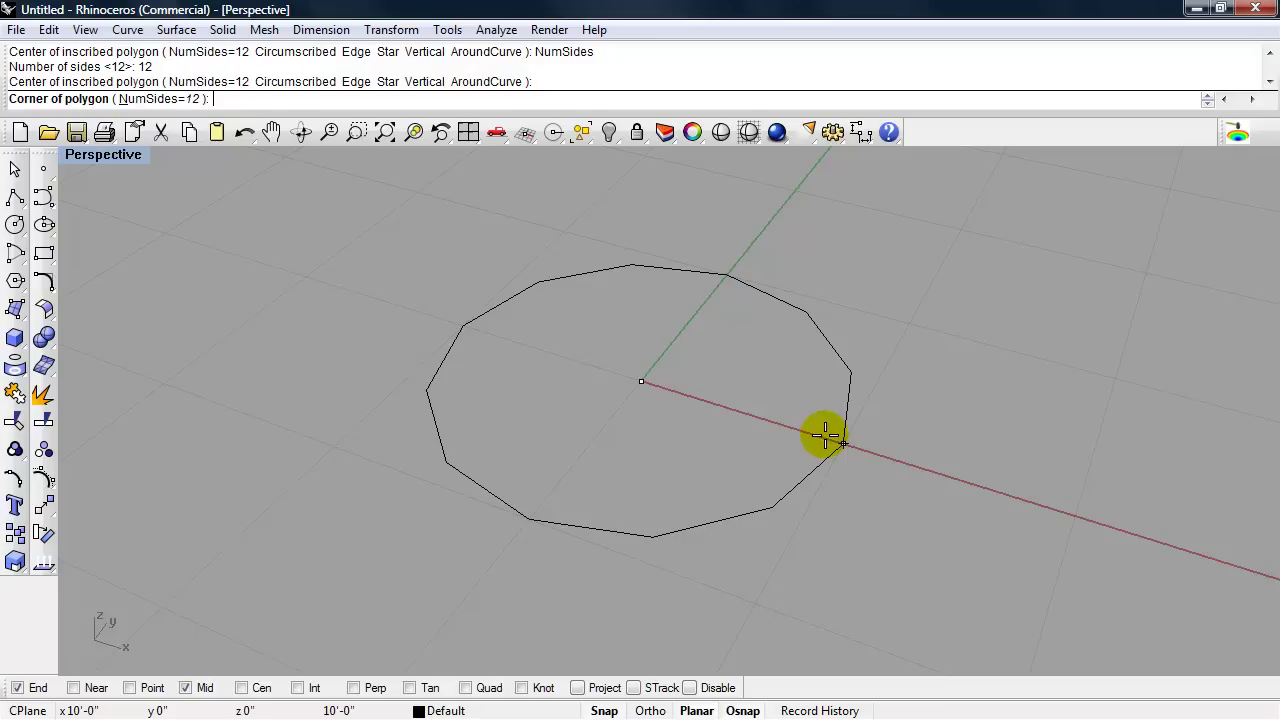
click(838, 442)
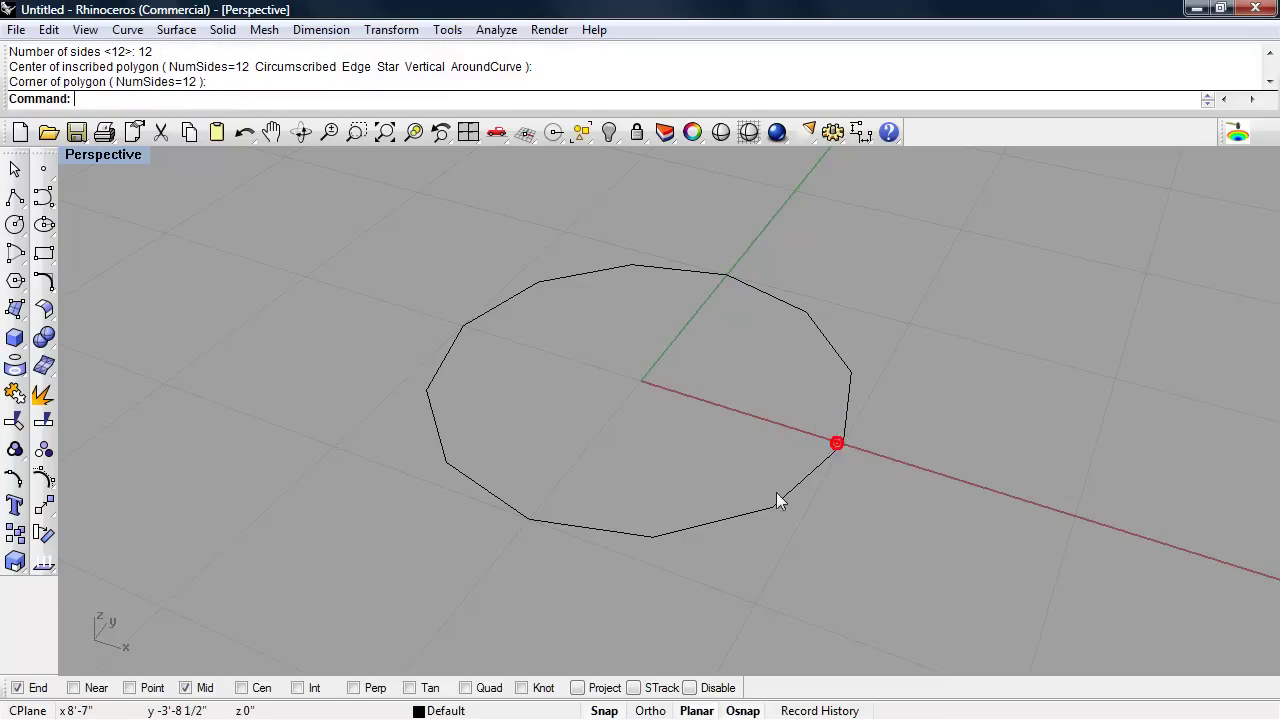
shift+right_drag(755, 549, 681, 516)
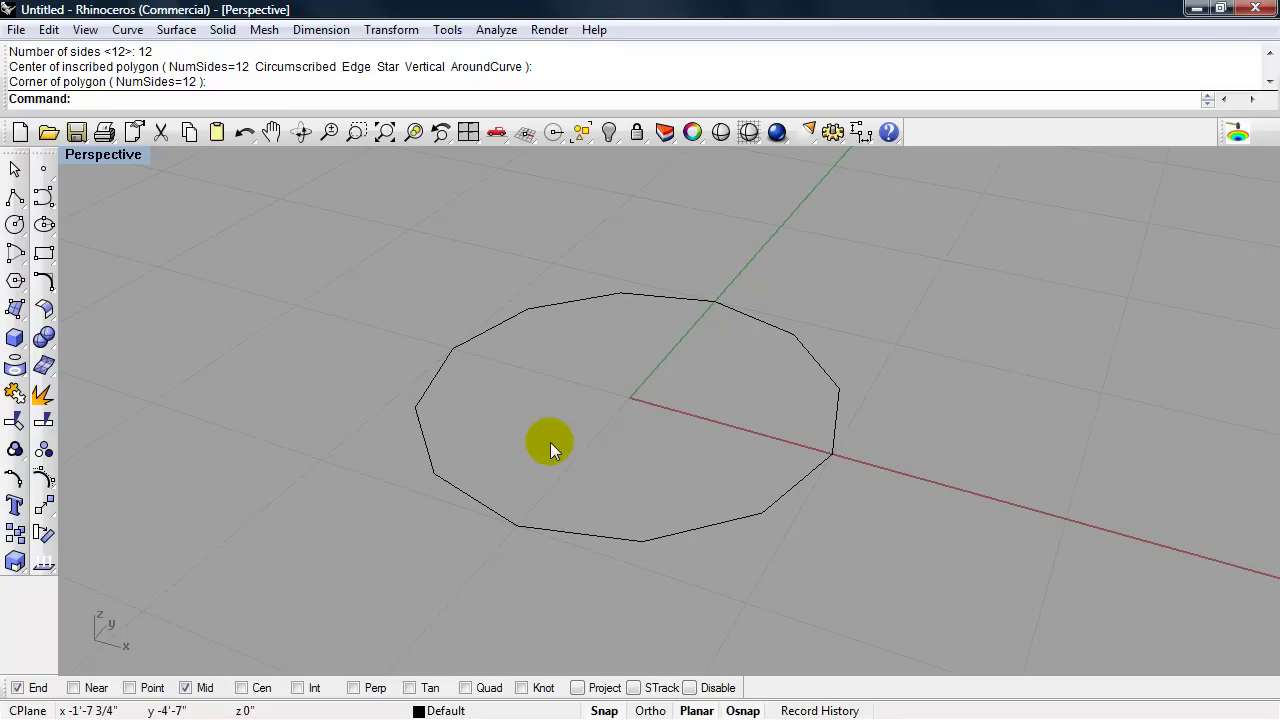
- Copy the 12-sided polygon vertically 3' straight above the original
drag(776, 535, 685, 475)
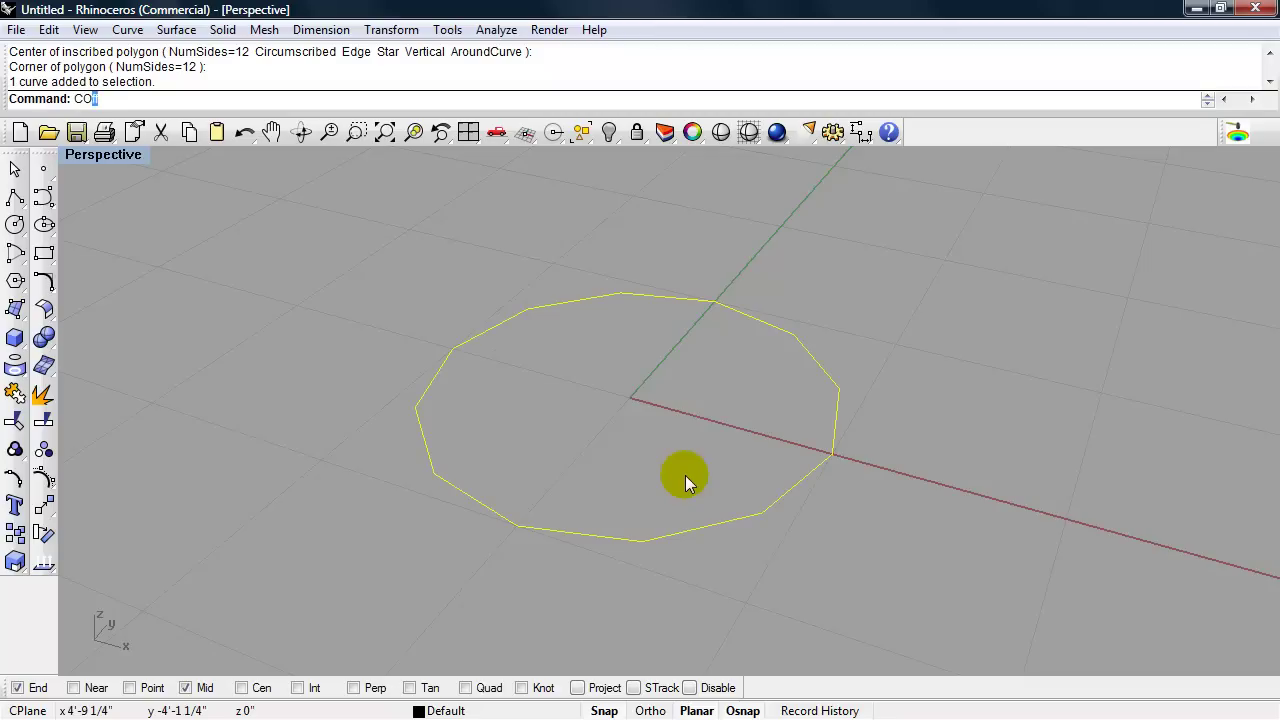
text(Copy)
key(Return)
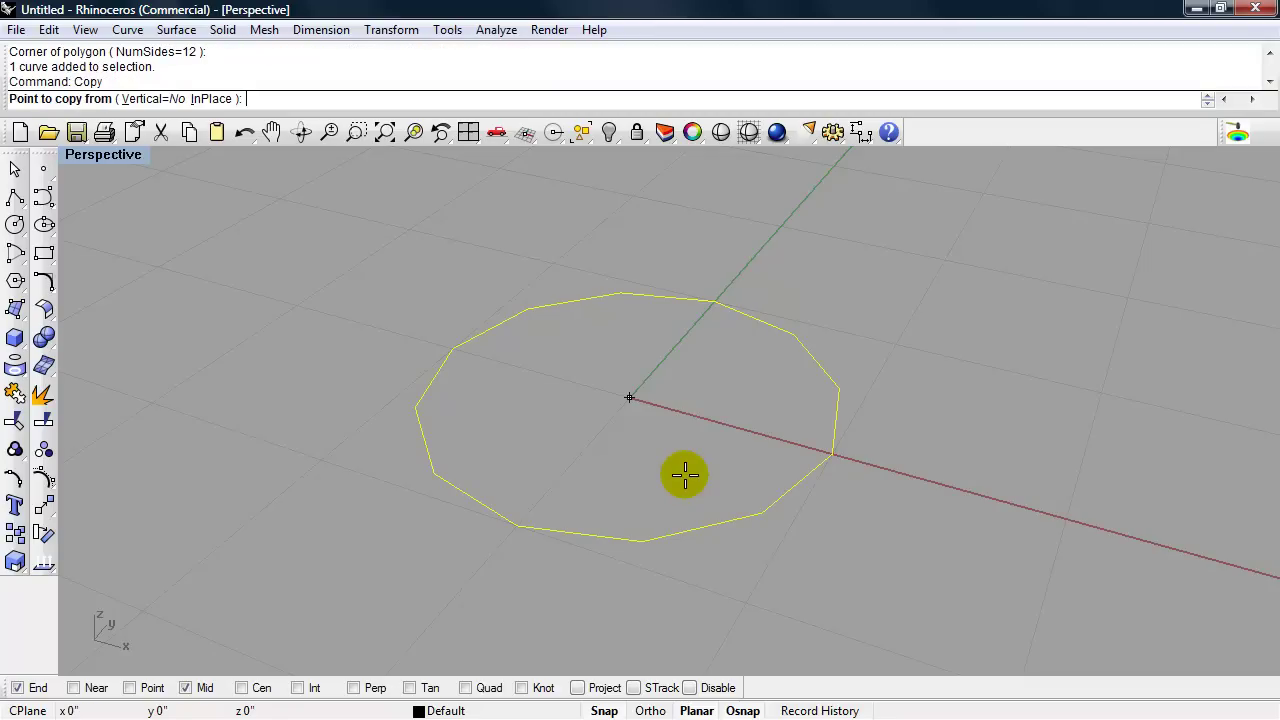
click(164, 99)
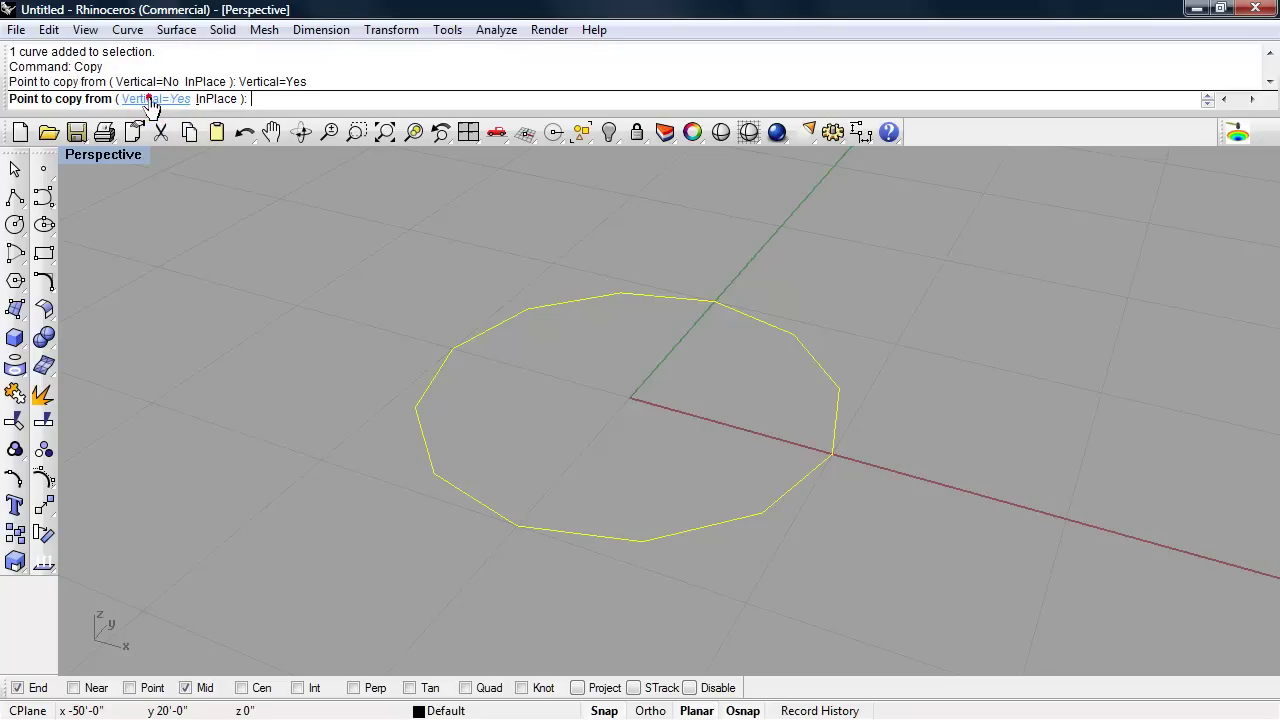
click(629, 397)
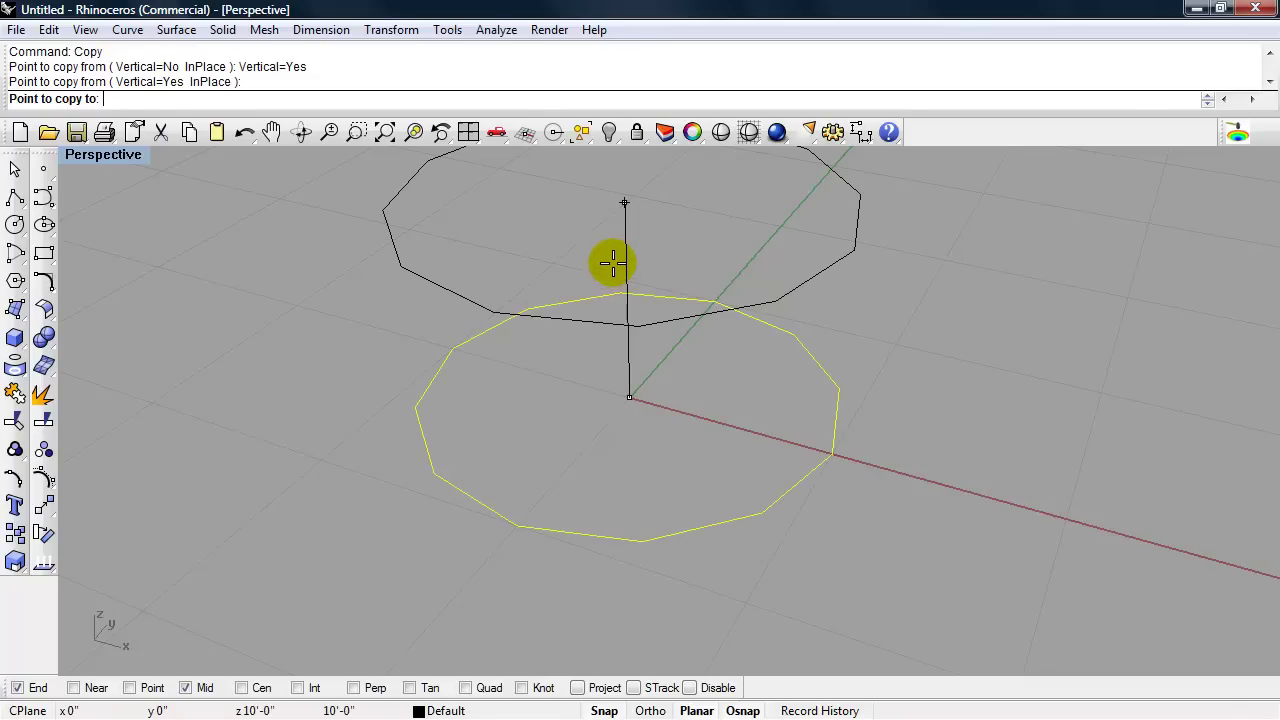
text(3)
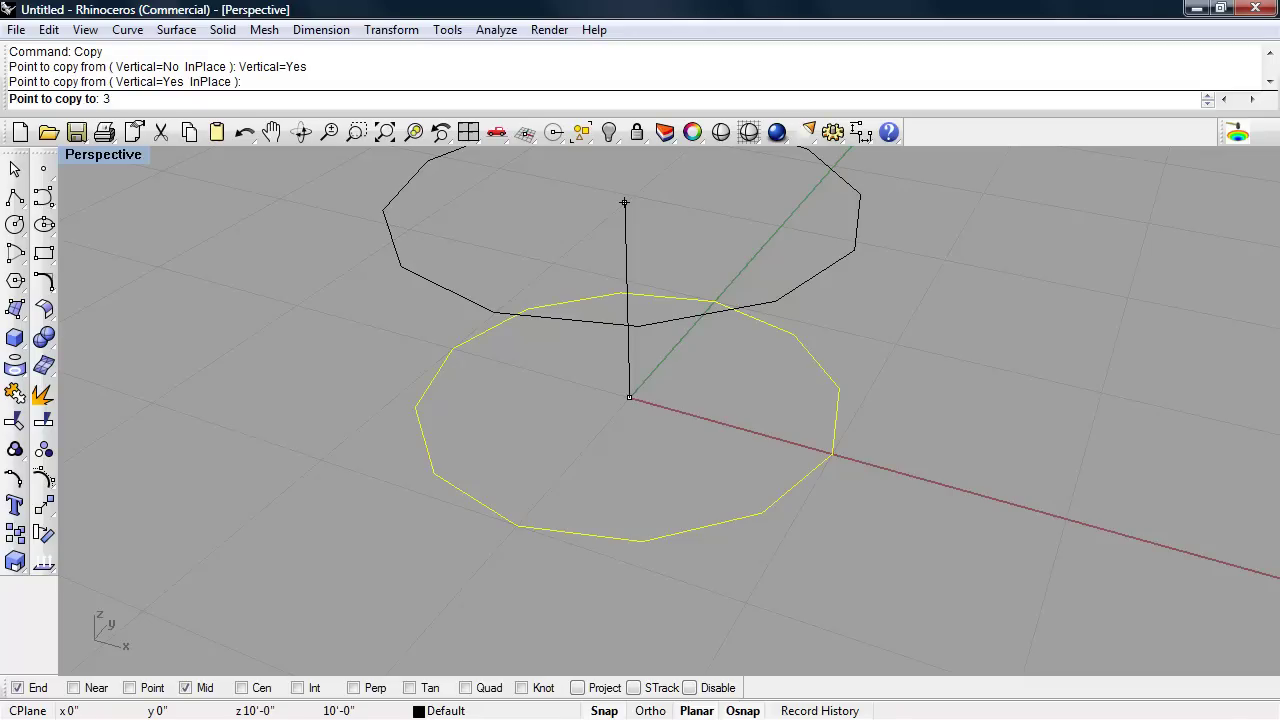
text(')
key(Return)
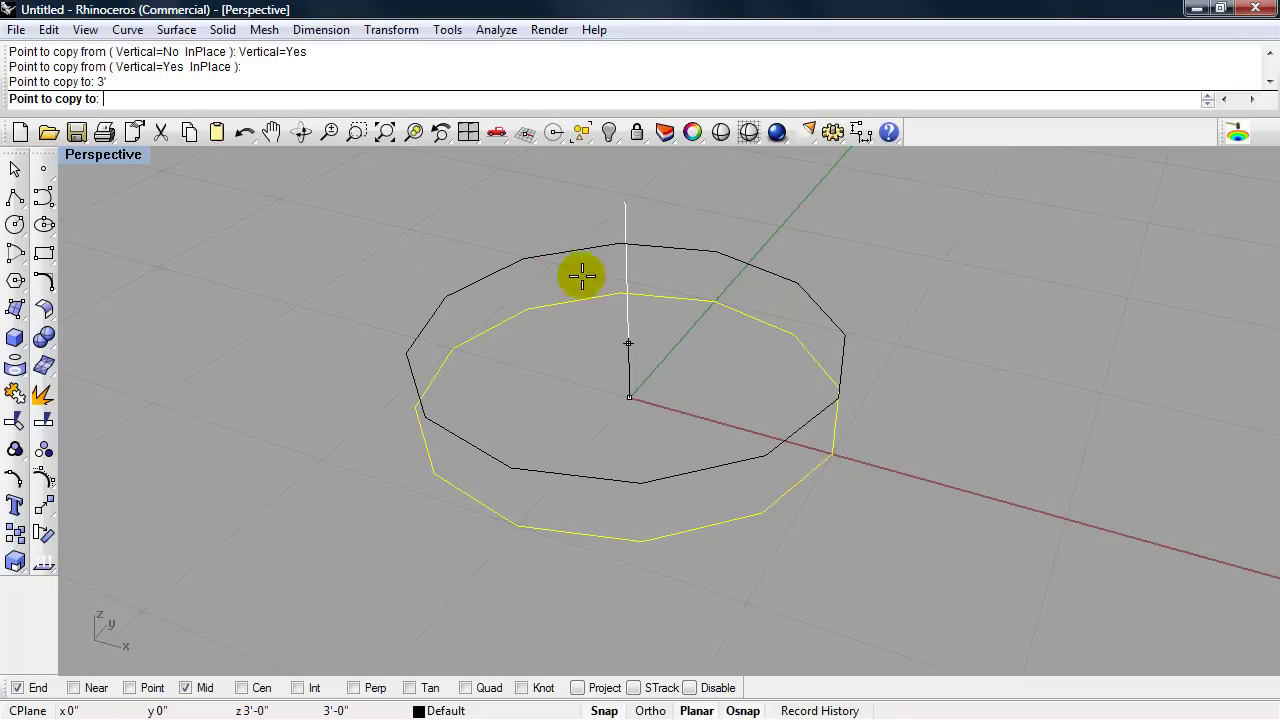
click(630, 252)
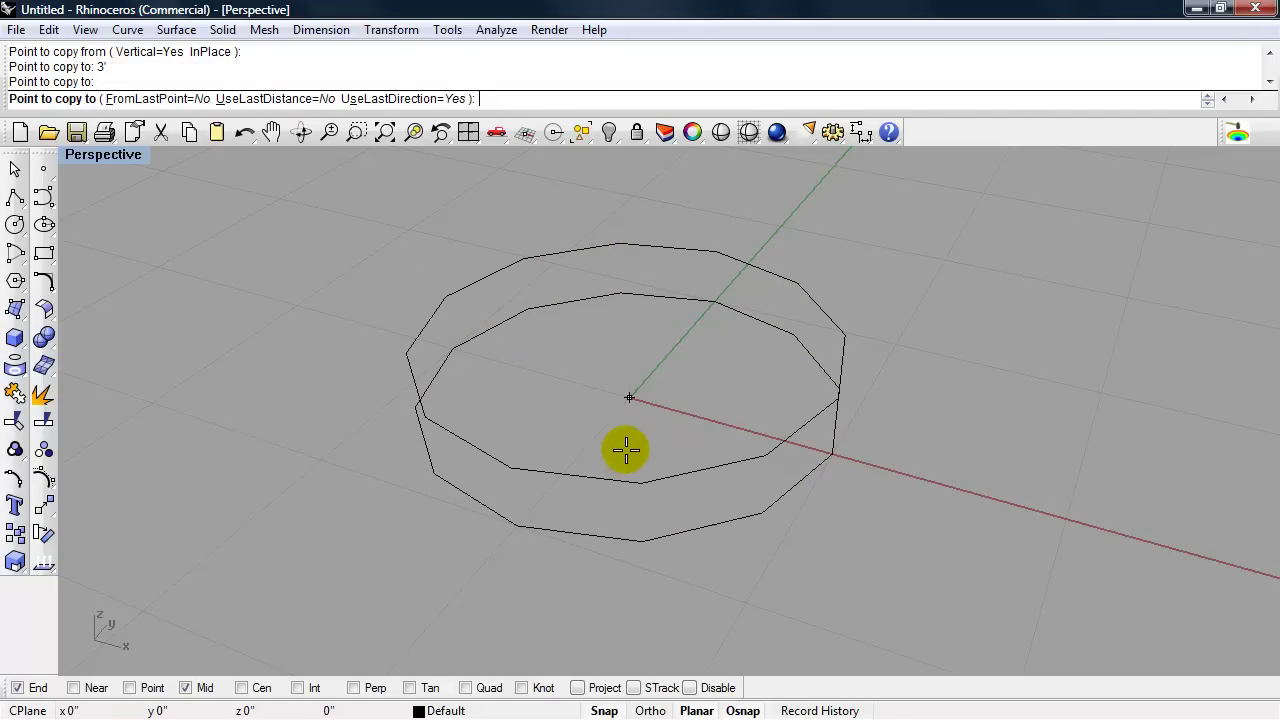
shift+right_drag(620, 441, 614, 446)
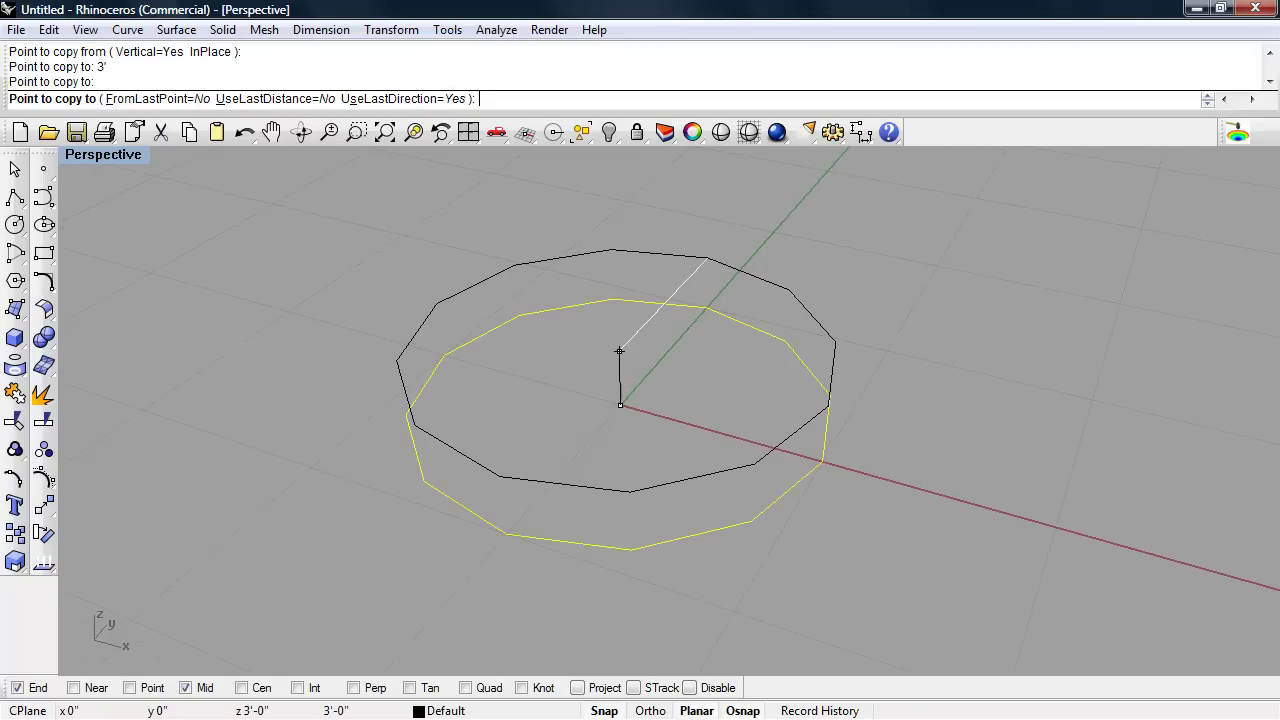
- In a maximized Top view, rotate a copy of the polygon 15° about the origin, corner to midpoint
key(Return)
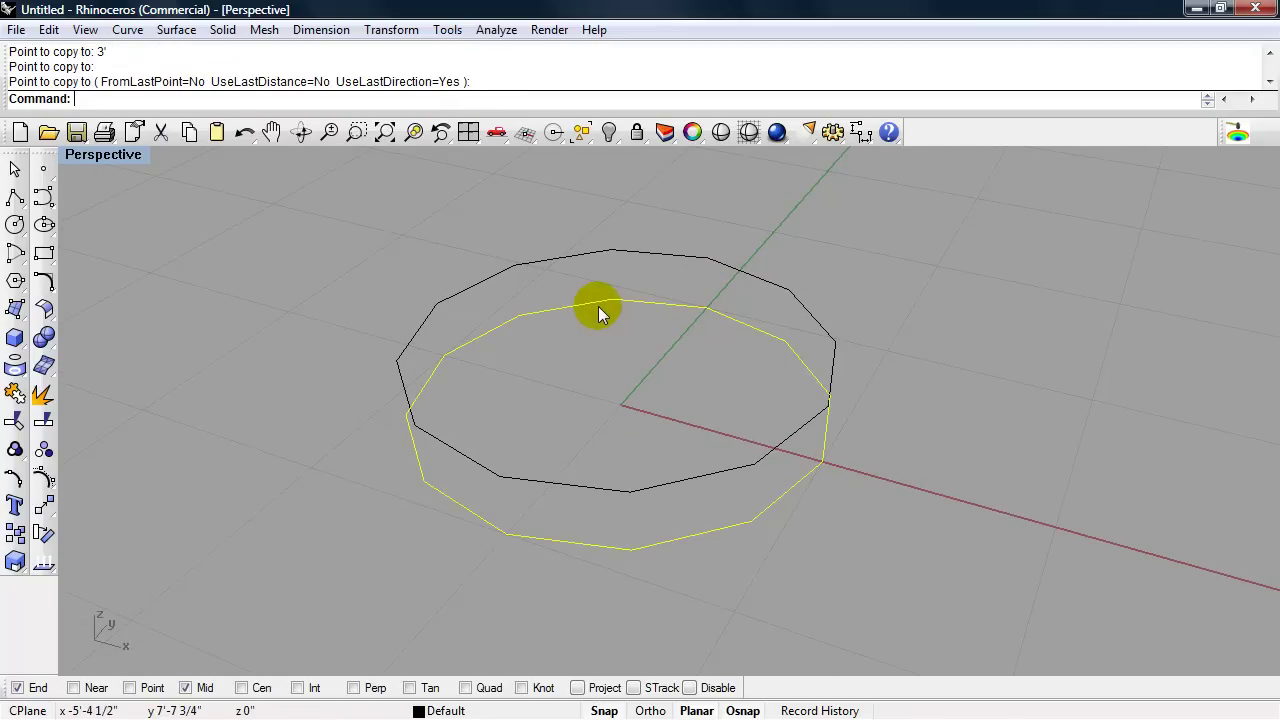
double_click(122, 153)
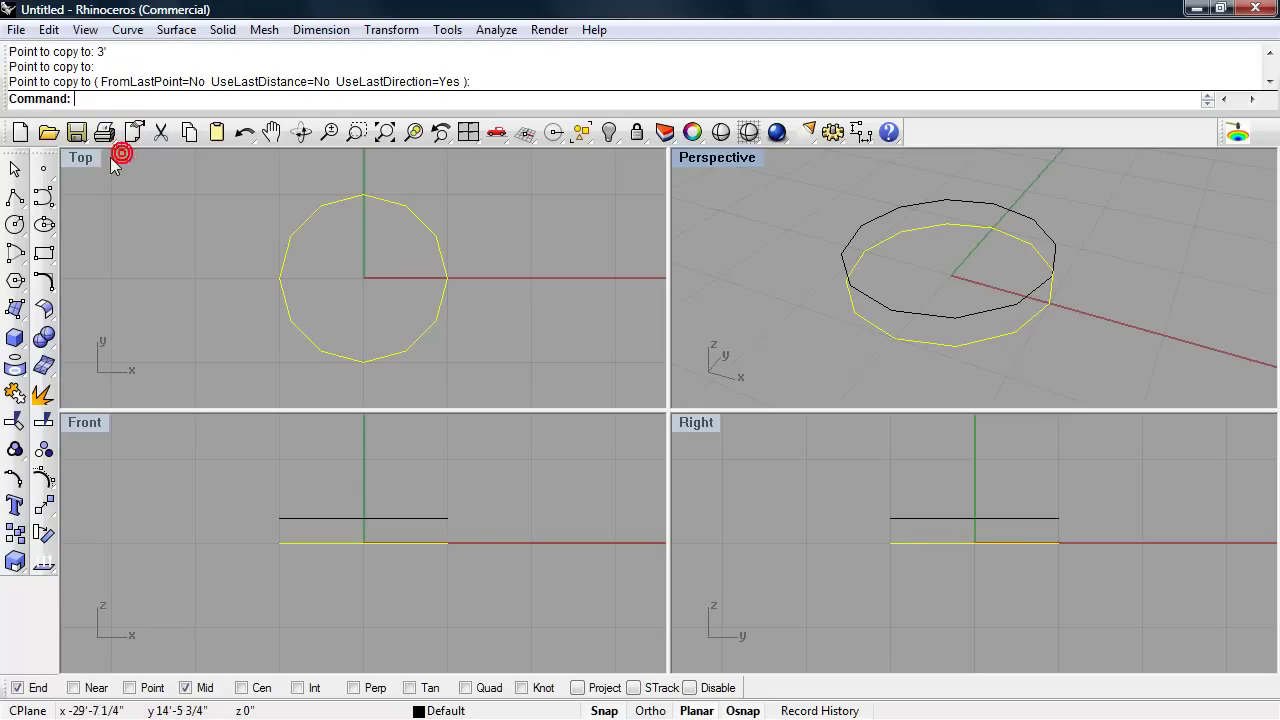
double_click(84, 158)
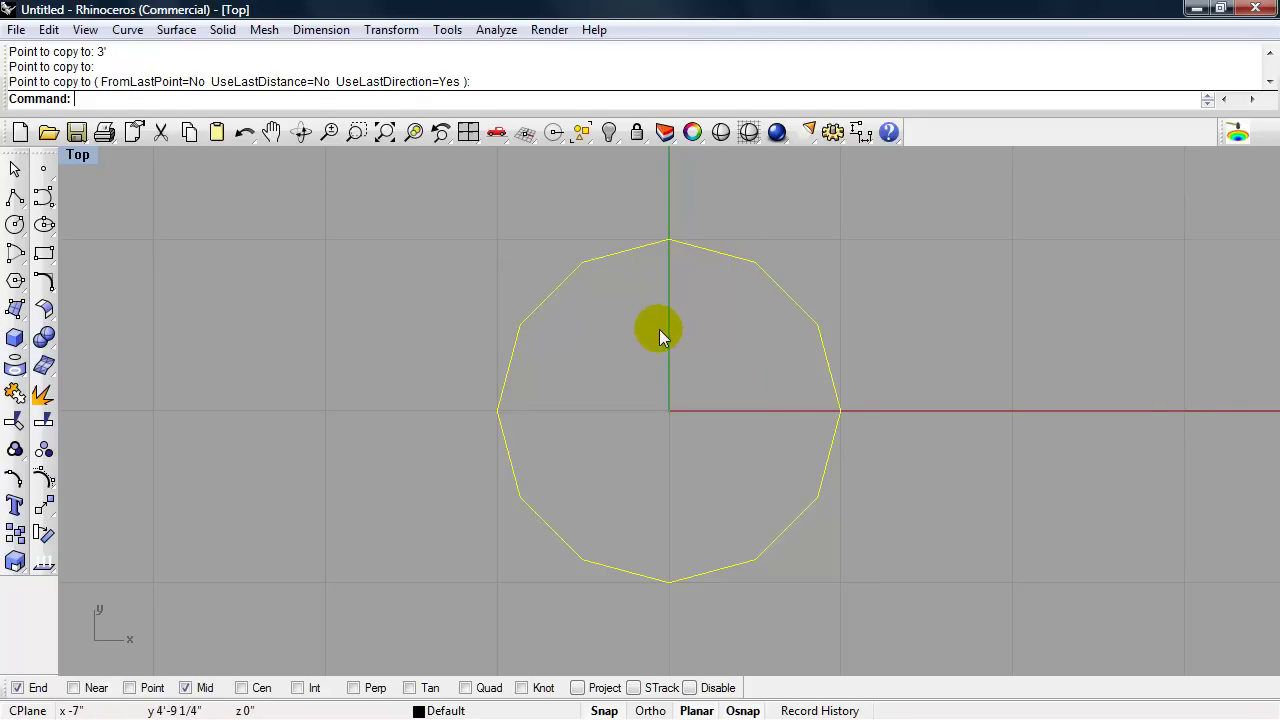
text(Rotate)
key(Return)
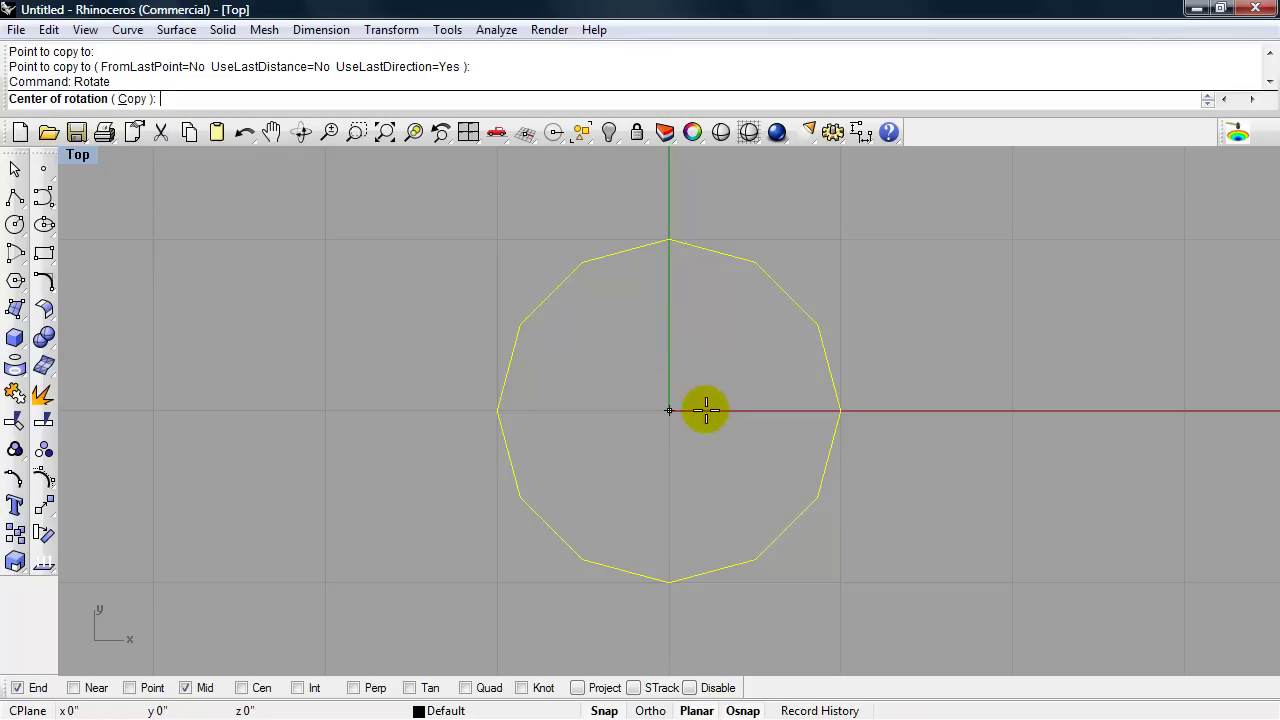
click(670, 409)
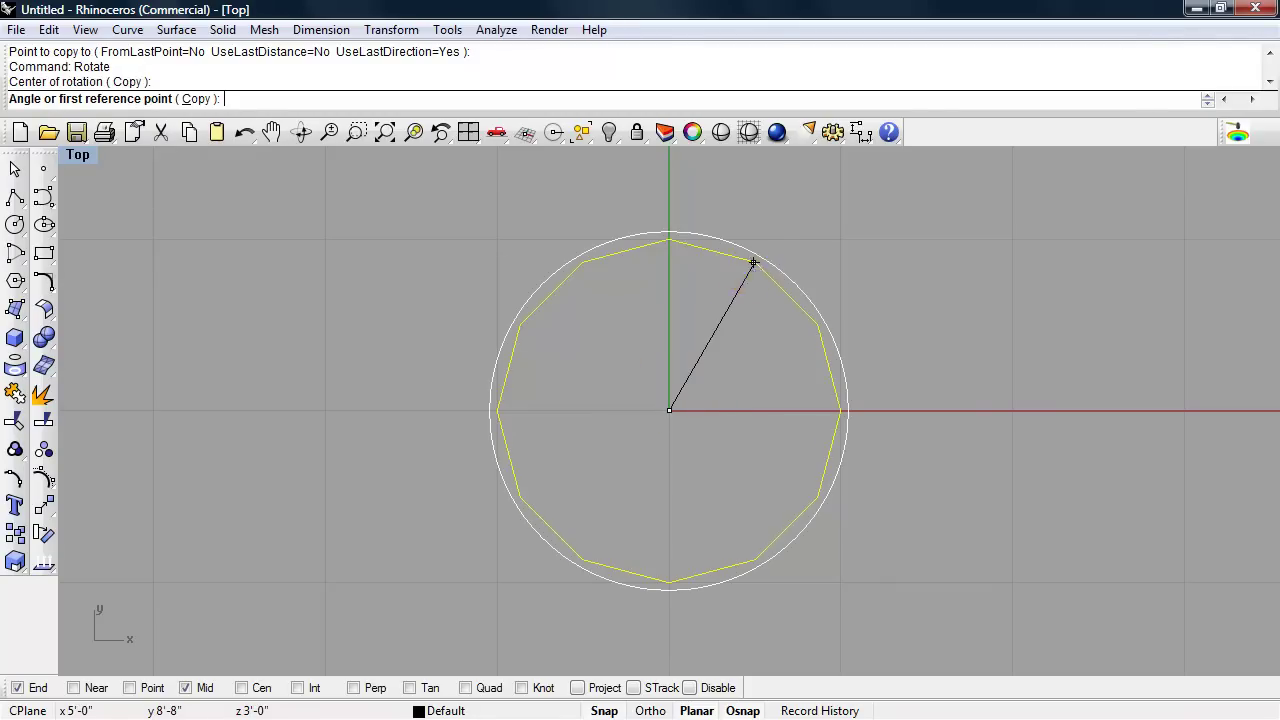
scroll(750, 262, up, 1)
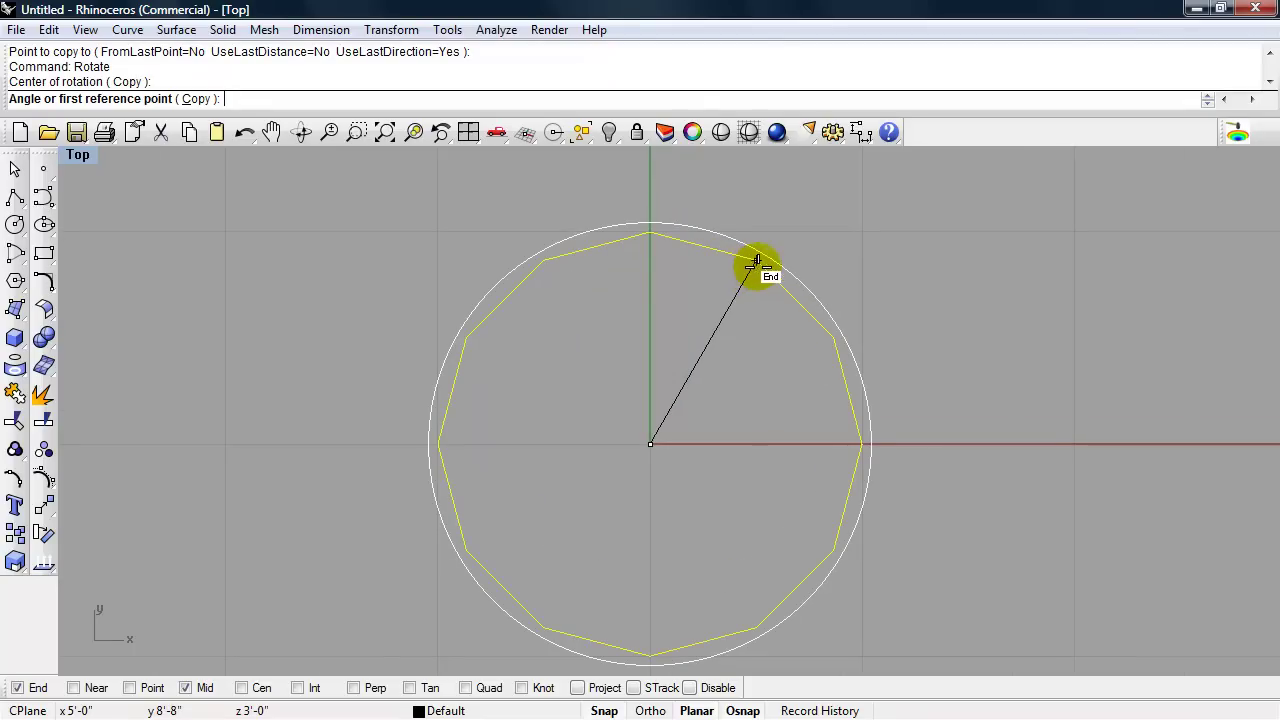
click(753, 261)
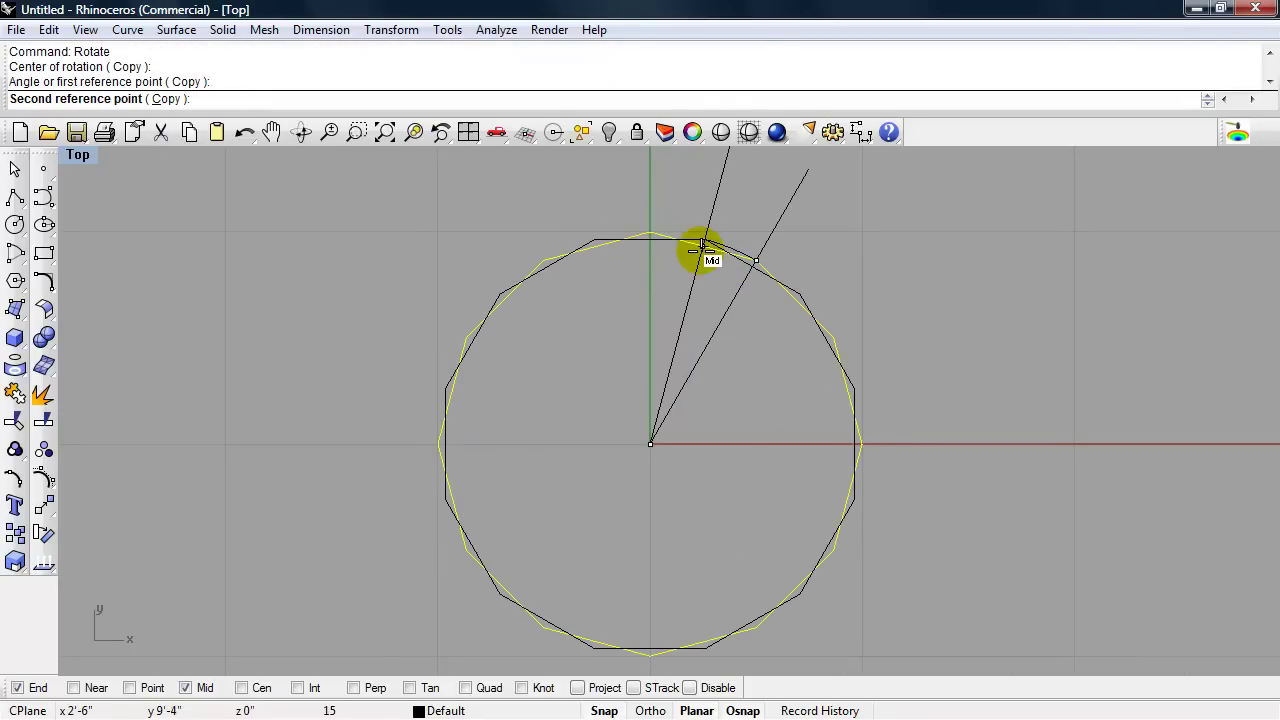
click(703, 245)
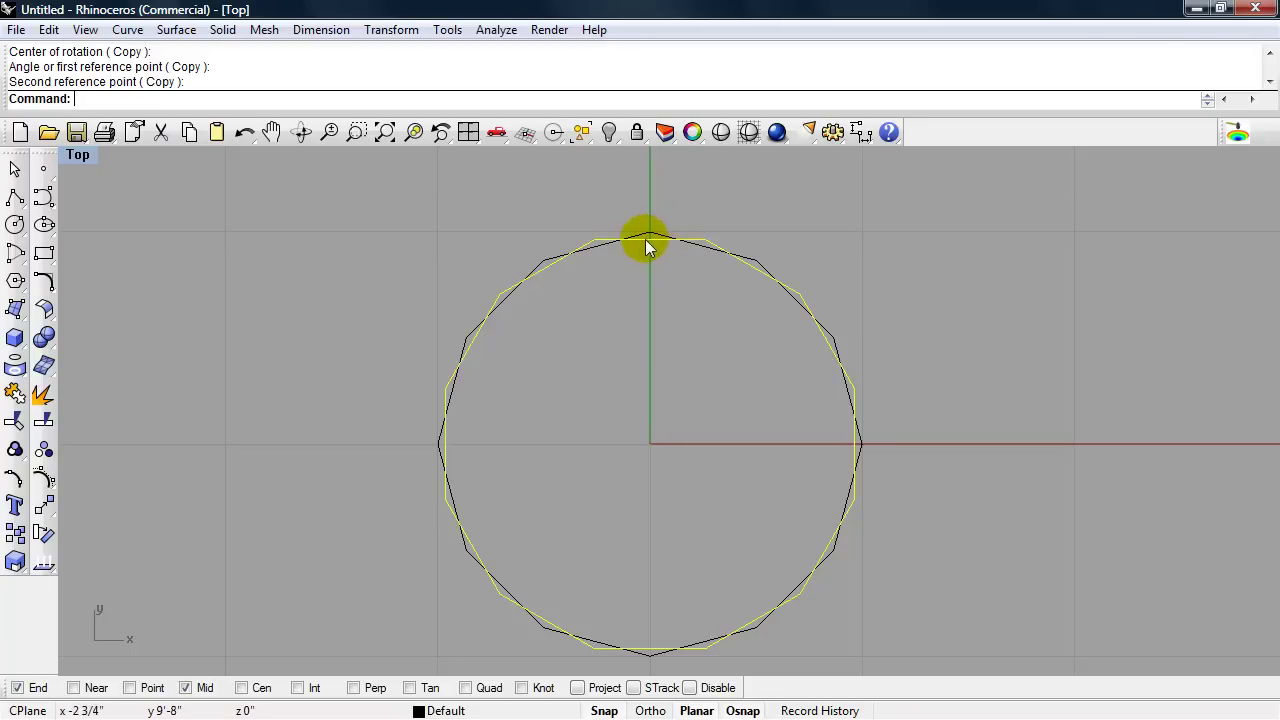
- Return to a maximized Perspective view, deselect, and orbit around the two rings
double_click(80, 156)
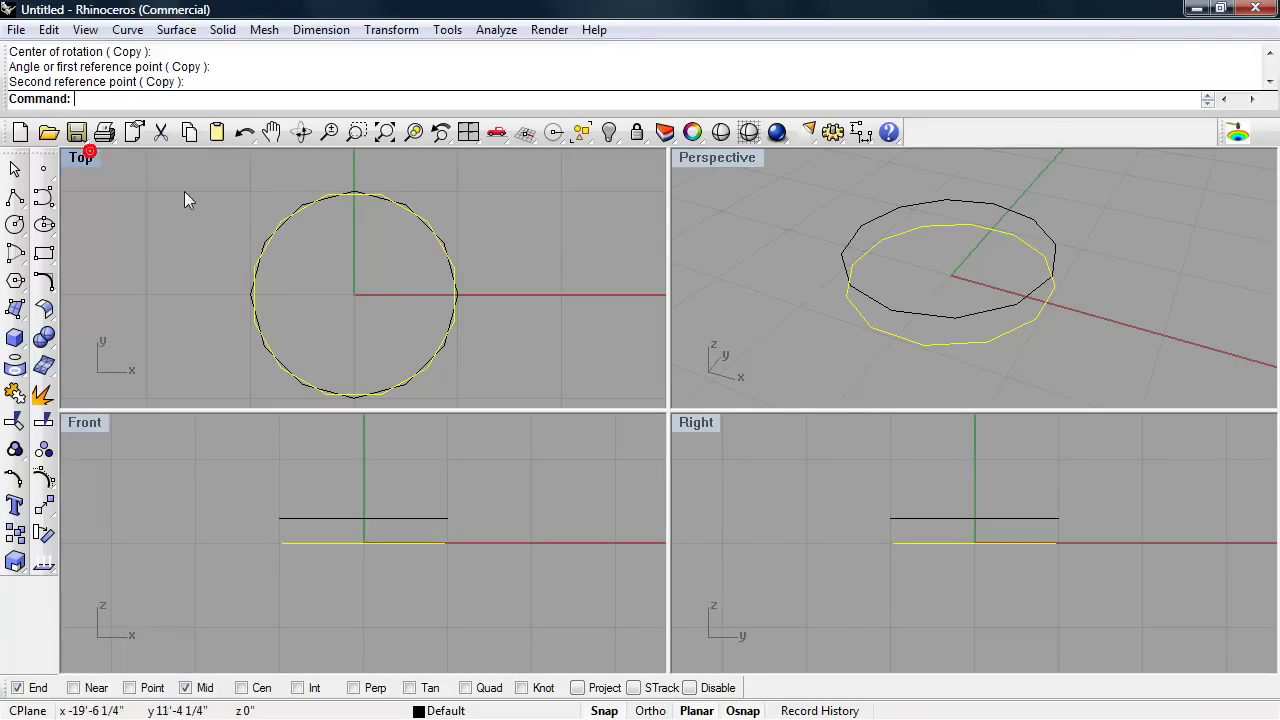
double_click(711, 159)
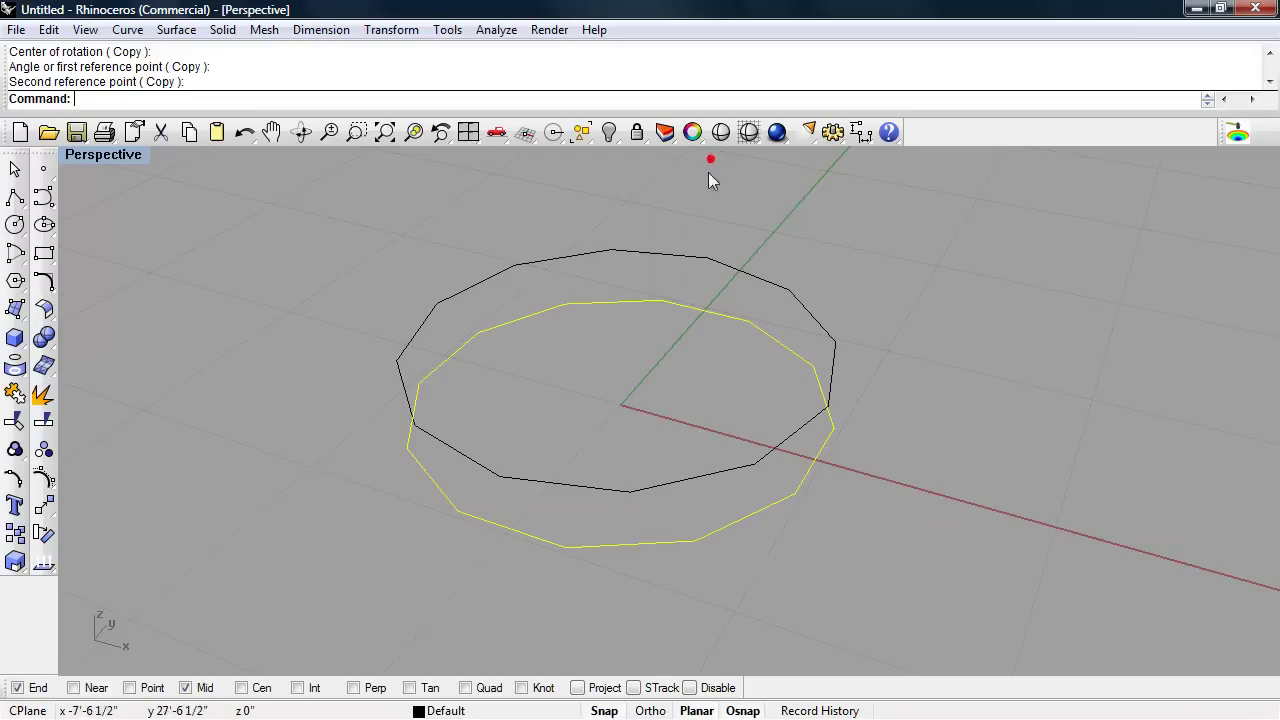
click(902, 436)
mouse_move(807, 547)
right_down()
mouse_move(734, 517)
mouse_move(805, 520)
right_up()
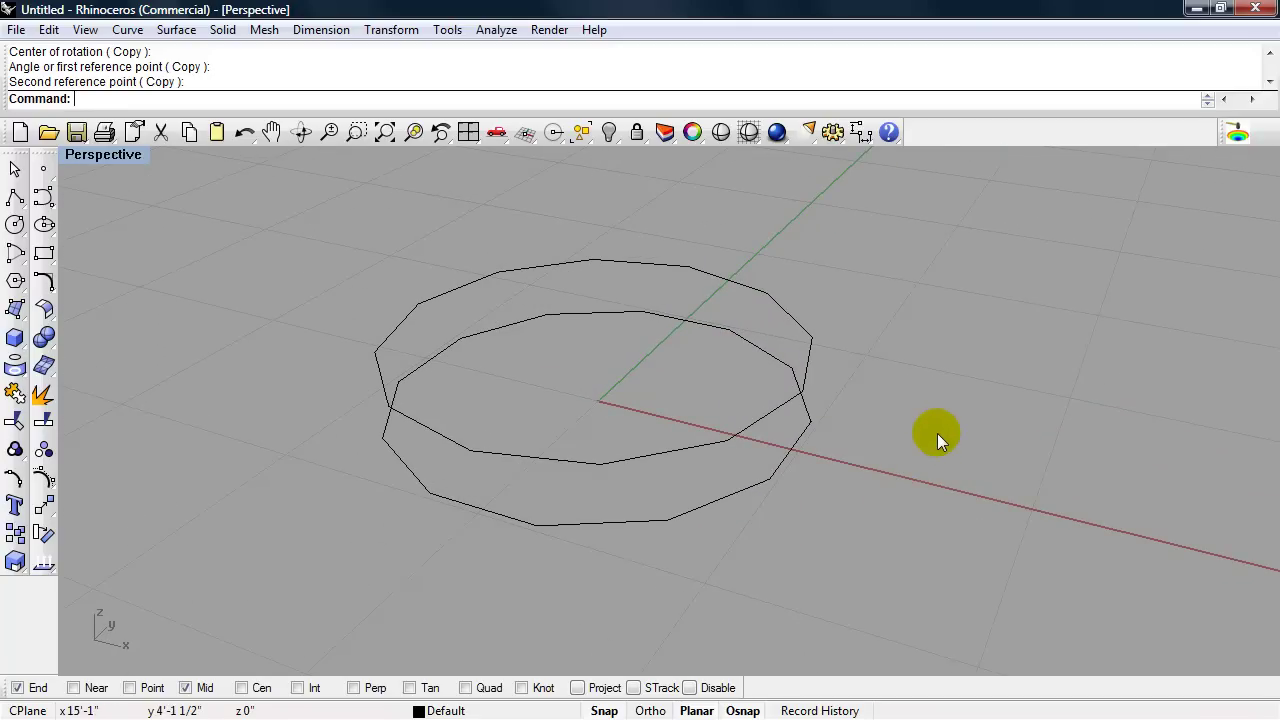
- Make Layer 01 current, rename it Surfaces, and close the Layers panel
text(Layer)
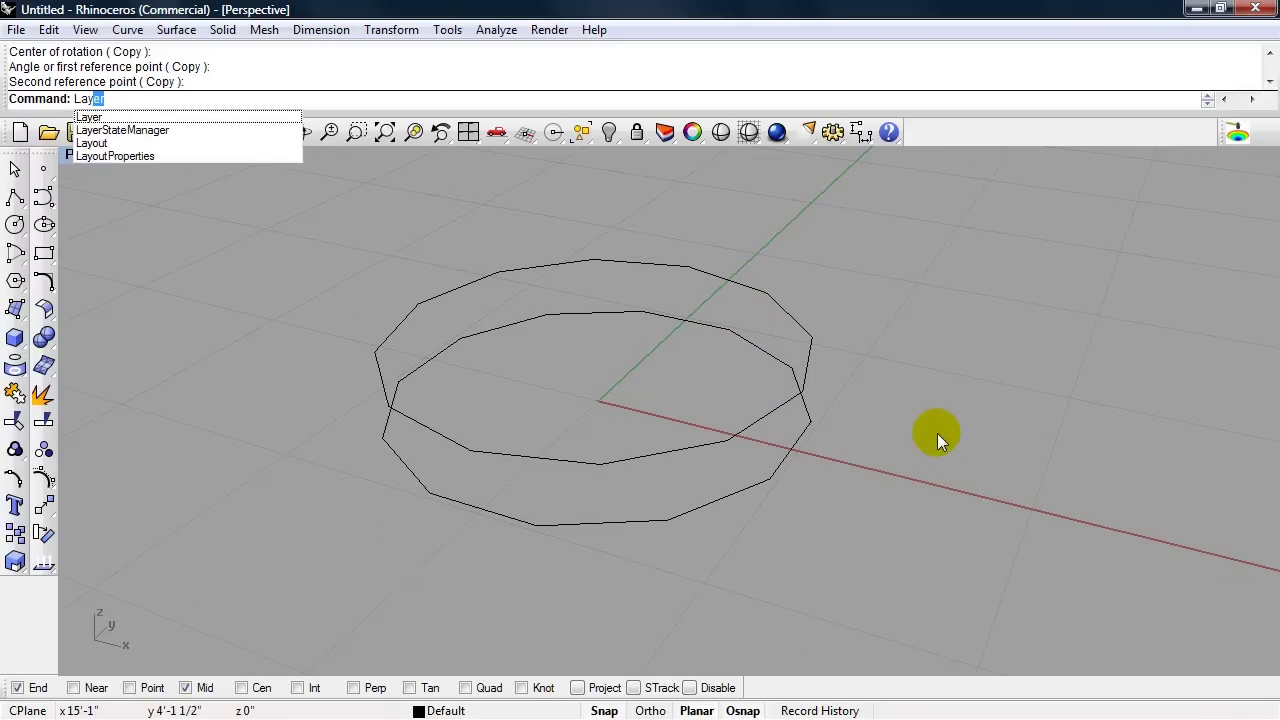
key(Return)
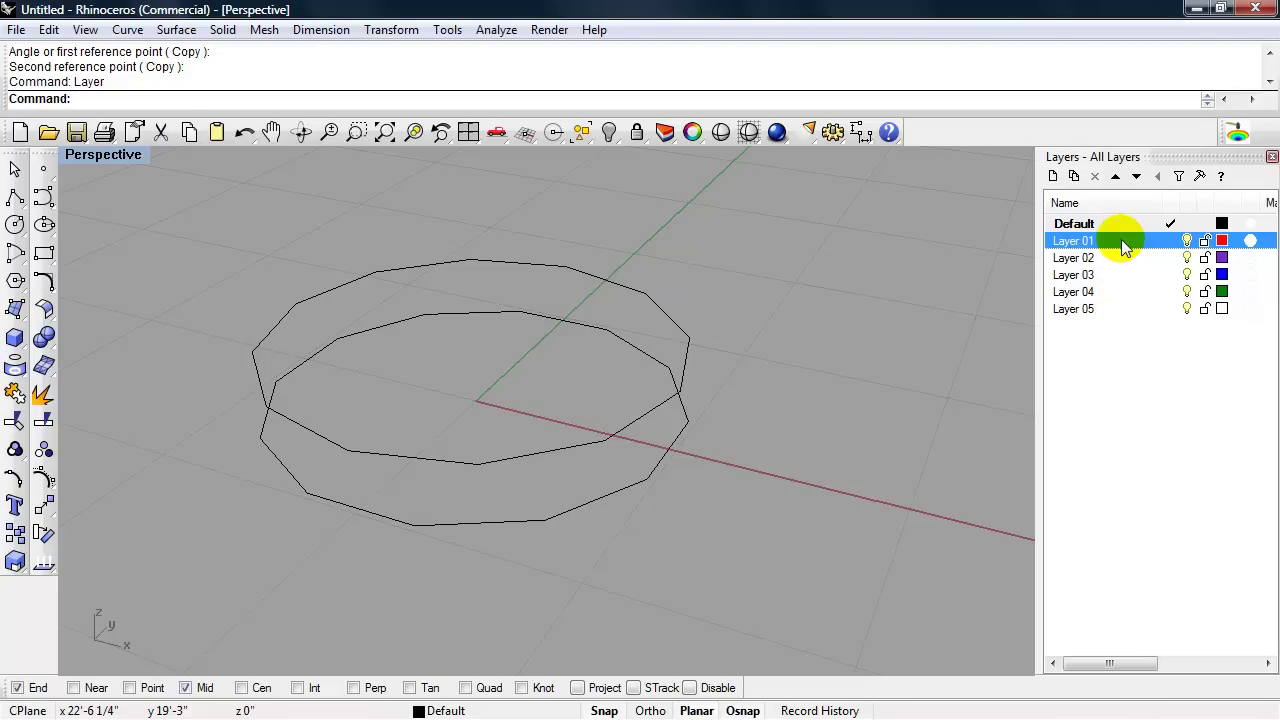
click(1146, 246)
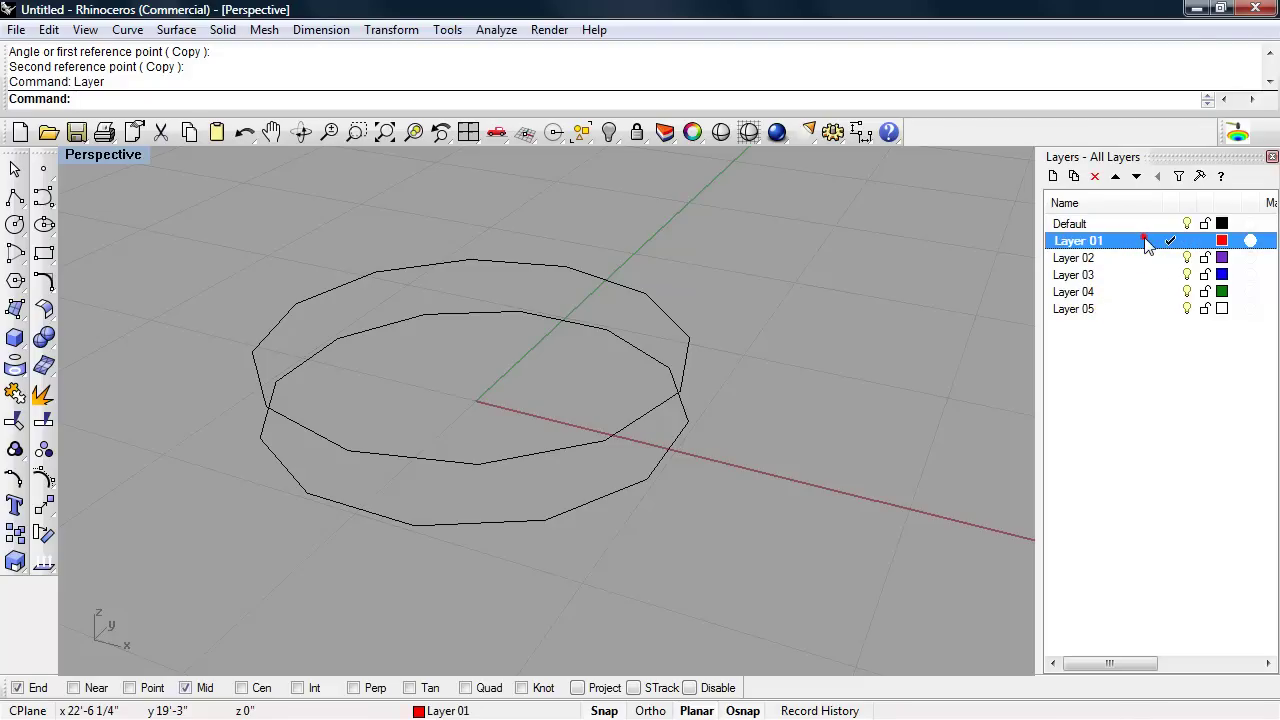
double_click(1074, 242)
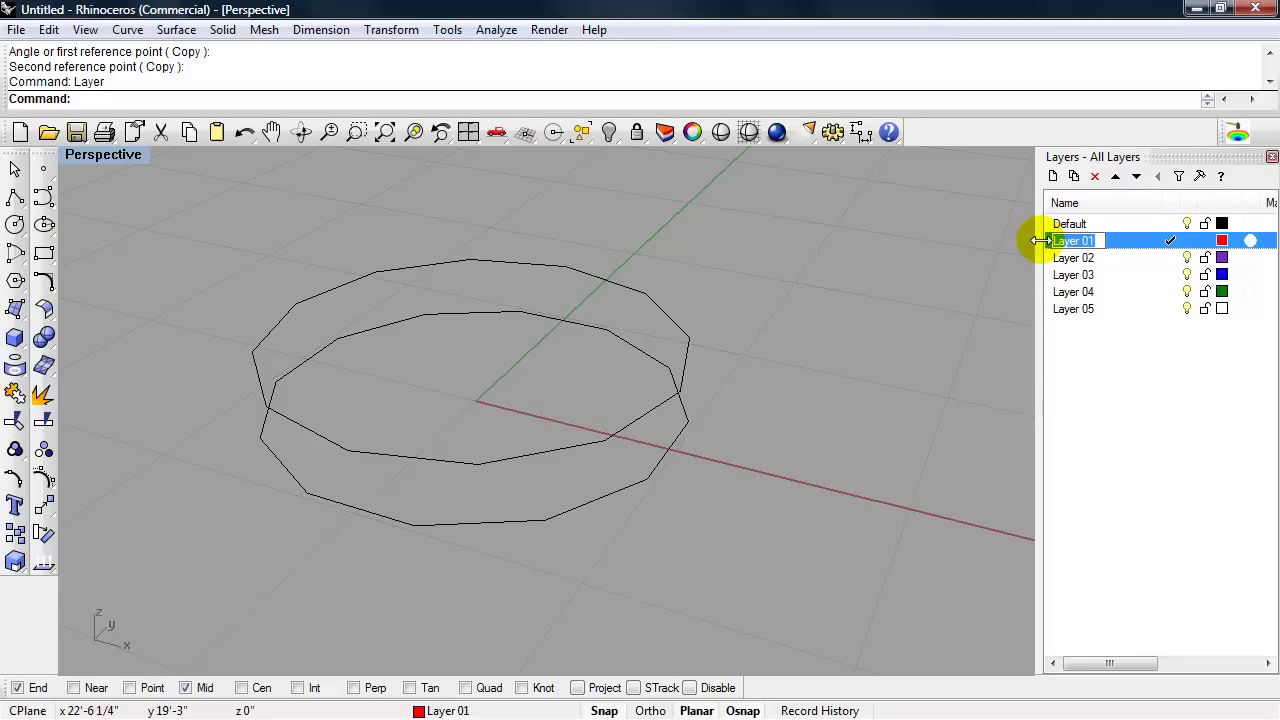
text(Surfaces)
click(1123, 450)
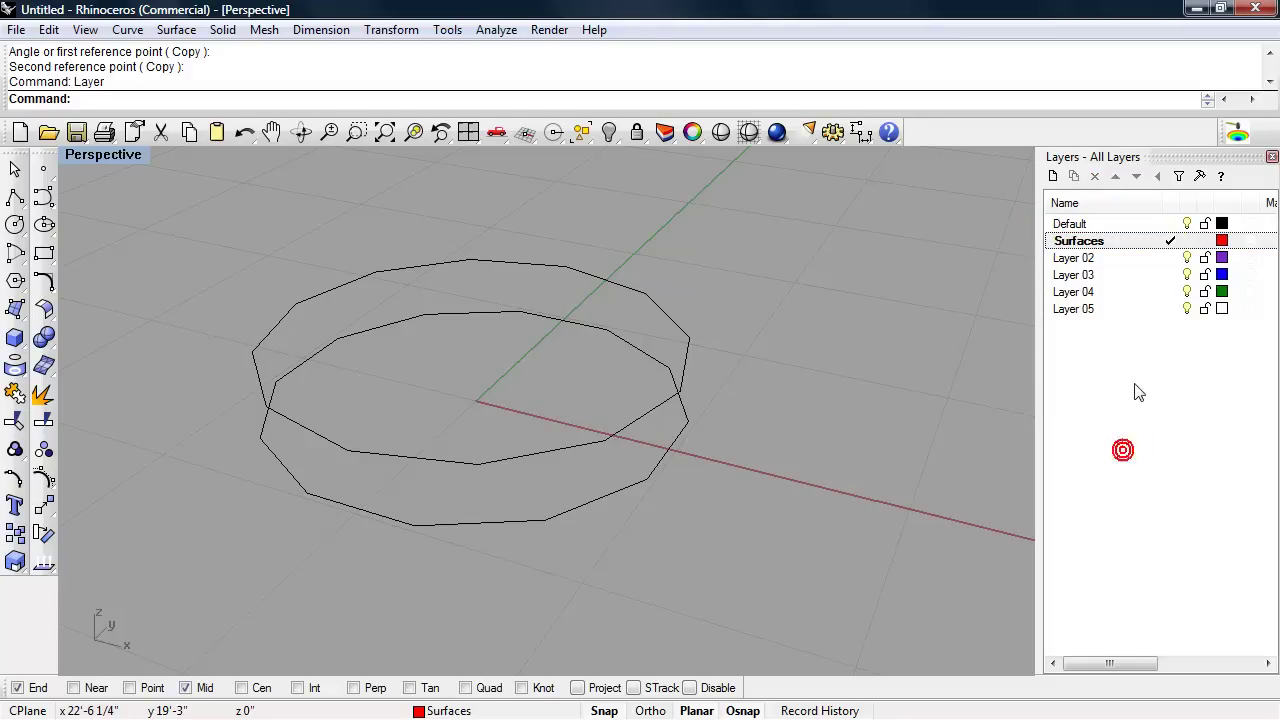
click(1272, 157)
scroll(571, 501, up, 2)
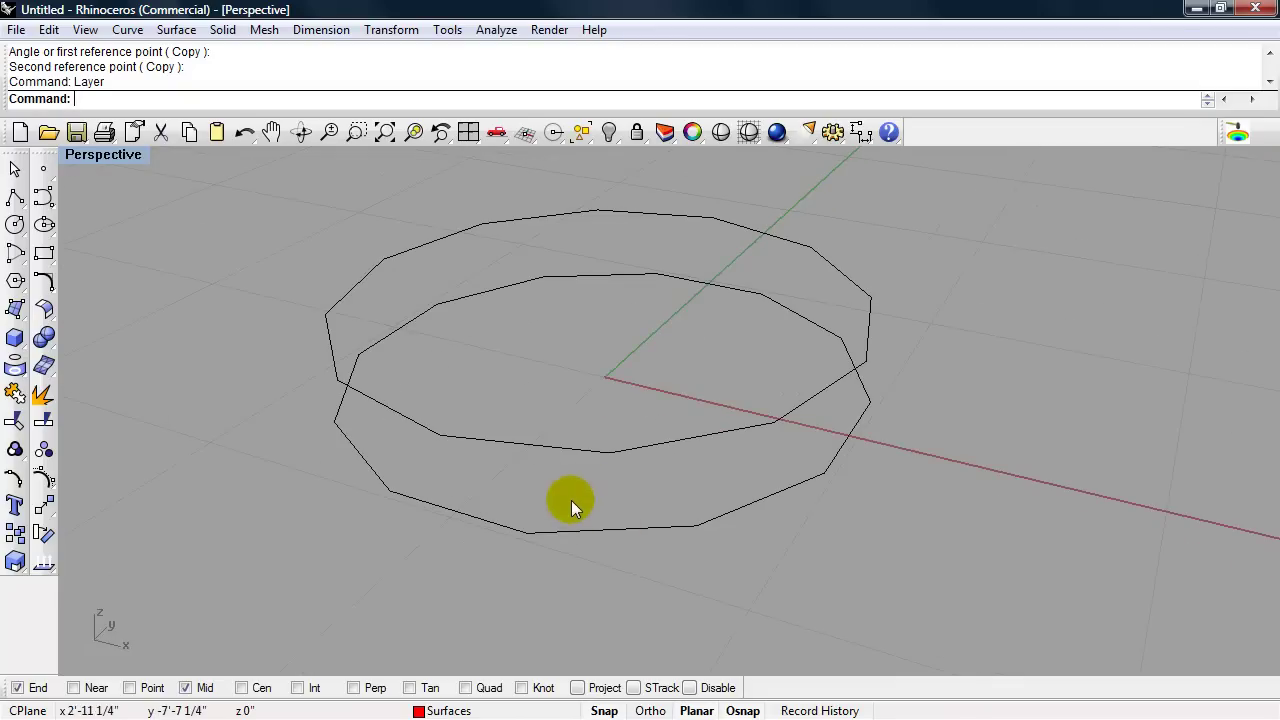
- Draw a first triangular polyline snapped to neighbouring vertices of the lower and upper rings
right_drag(615, 479, 626, 503)
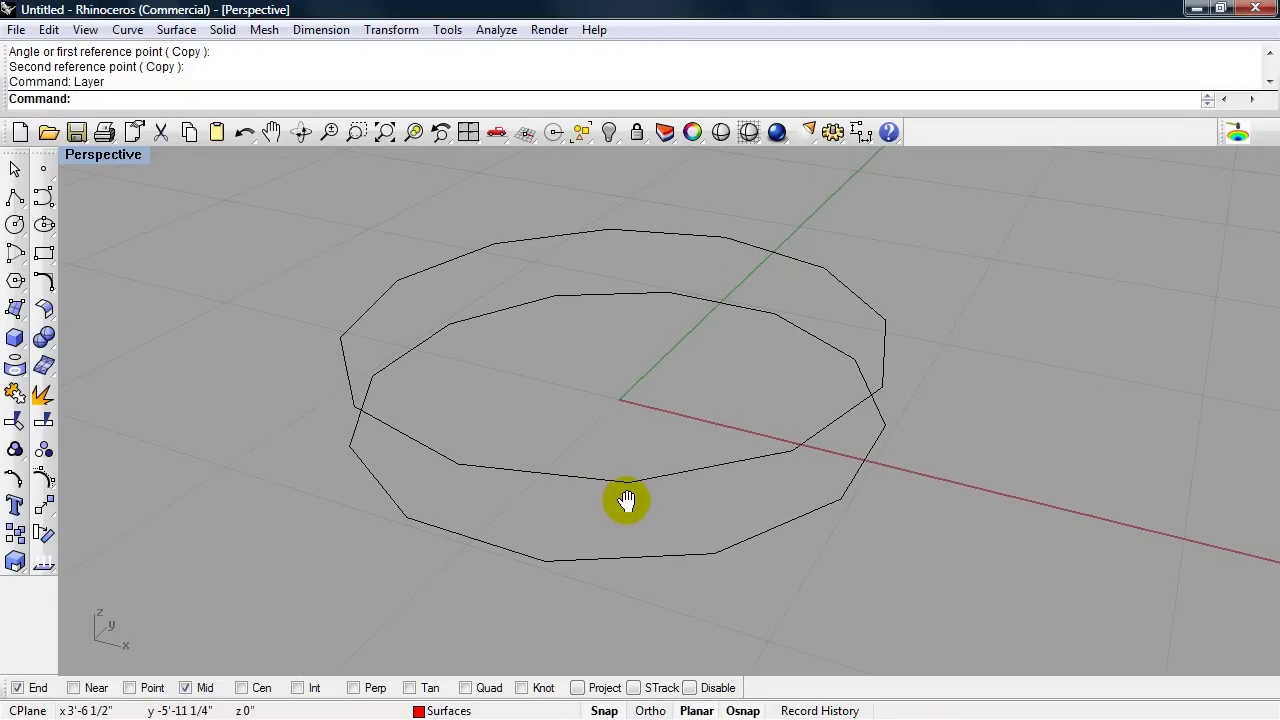
text(Polyline)
key(Return)
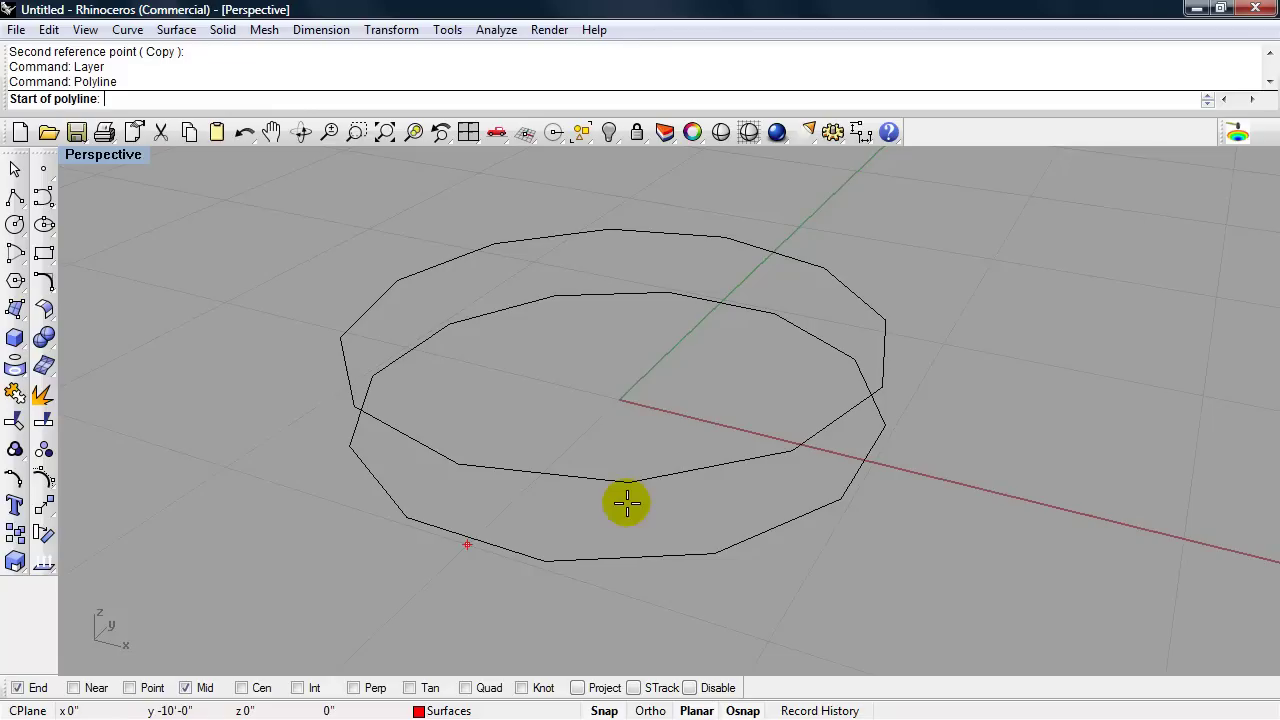
click(839, 498)
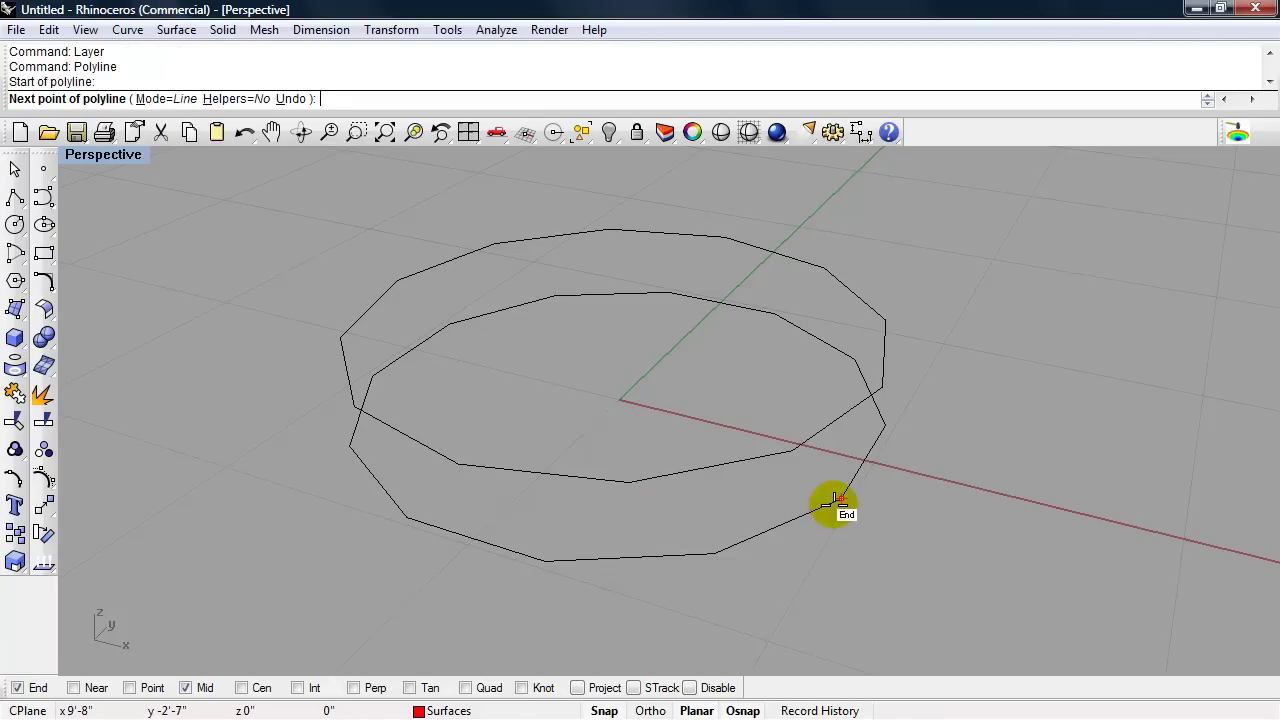
click(630, 481)
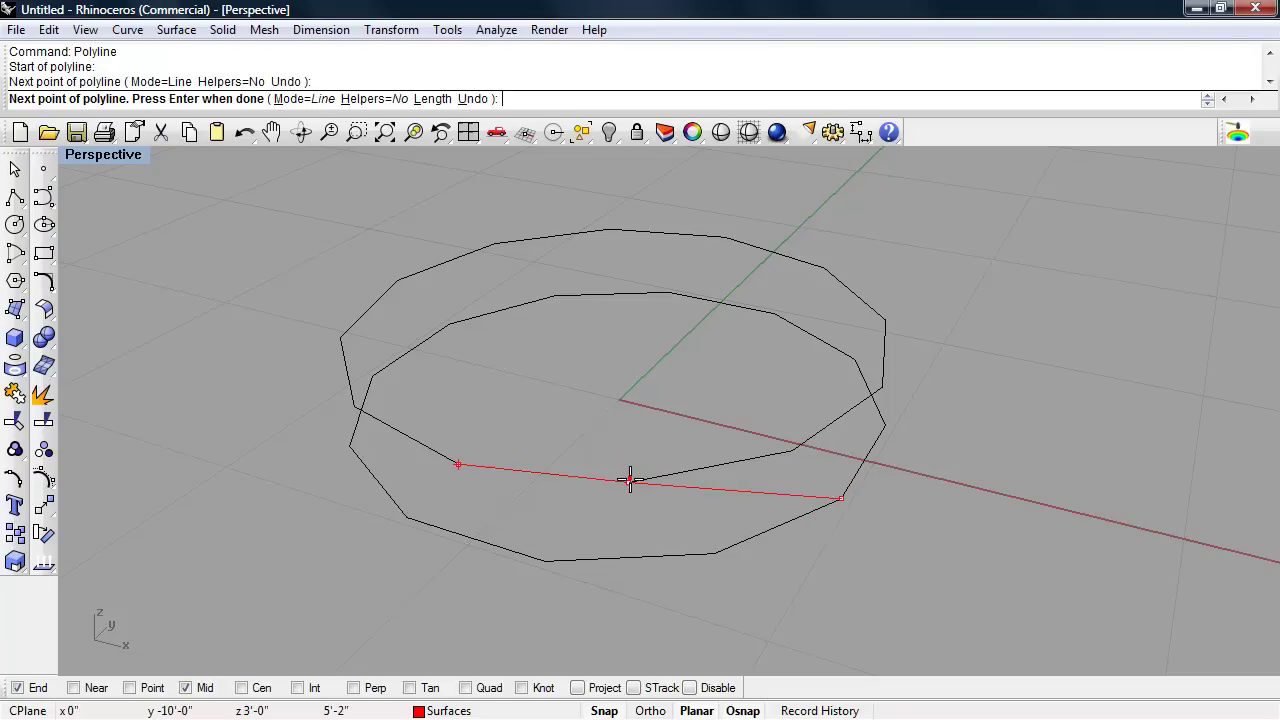
click(711, 555)
right_click(843, 502)
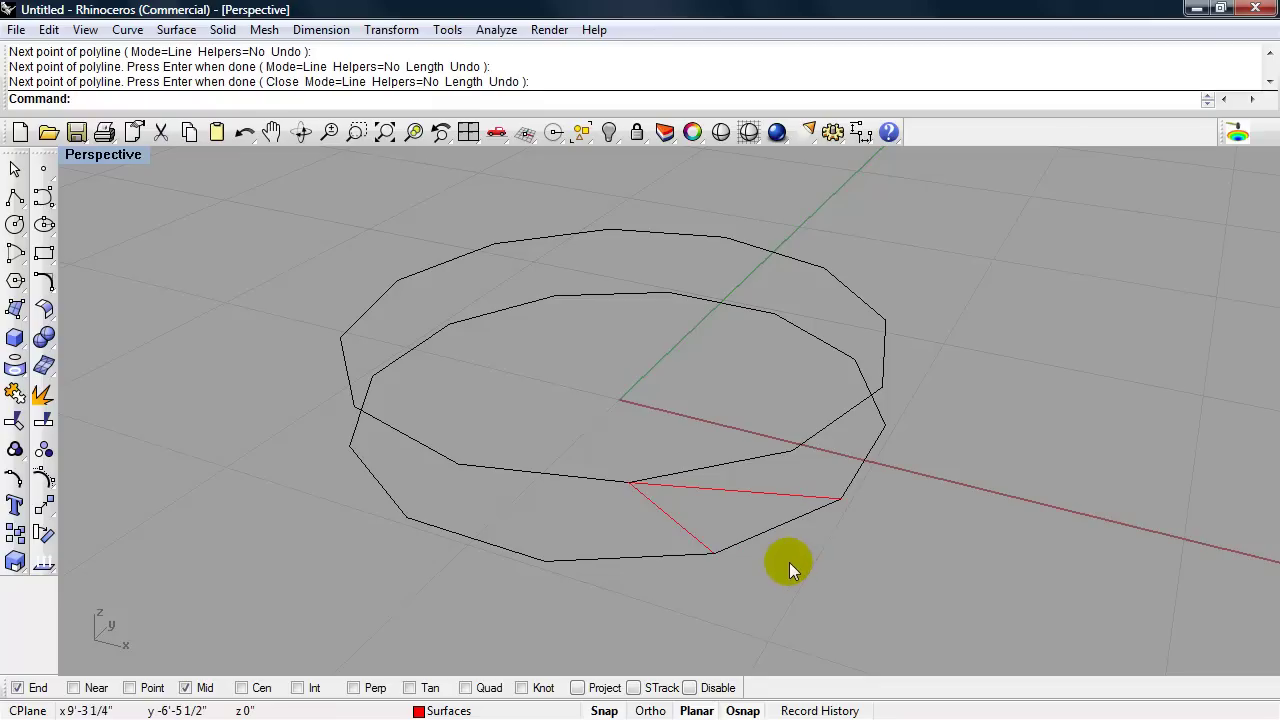
- Draw the second closed triangle completing the split quad, then select both triangles
right_click(789, 567)
click(840, 498)
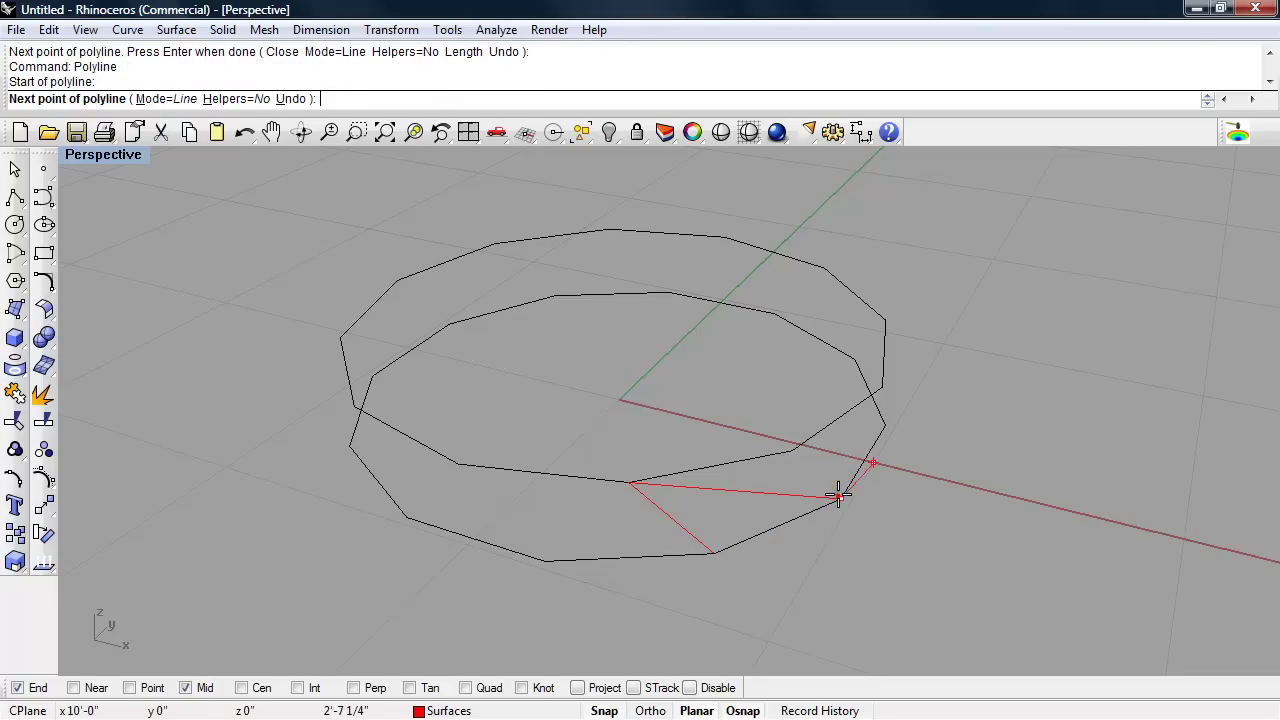
click(794, 450)
click(629, 482)
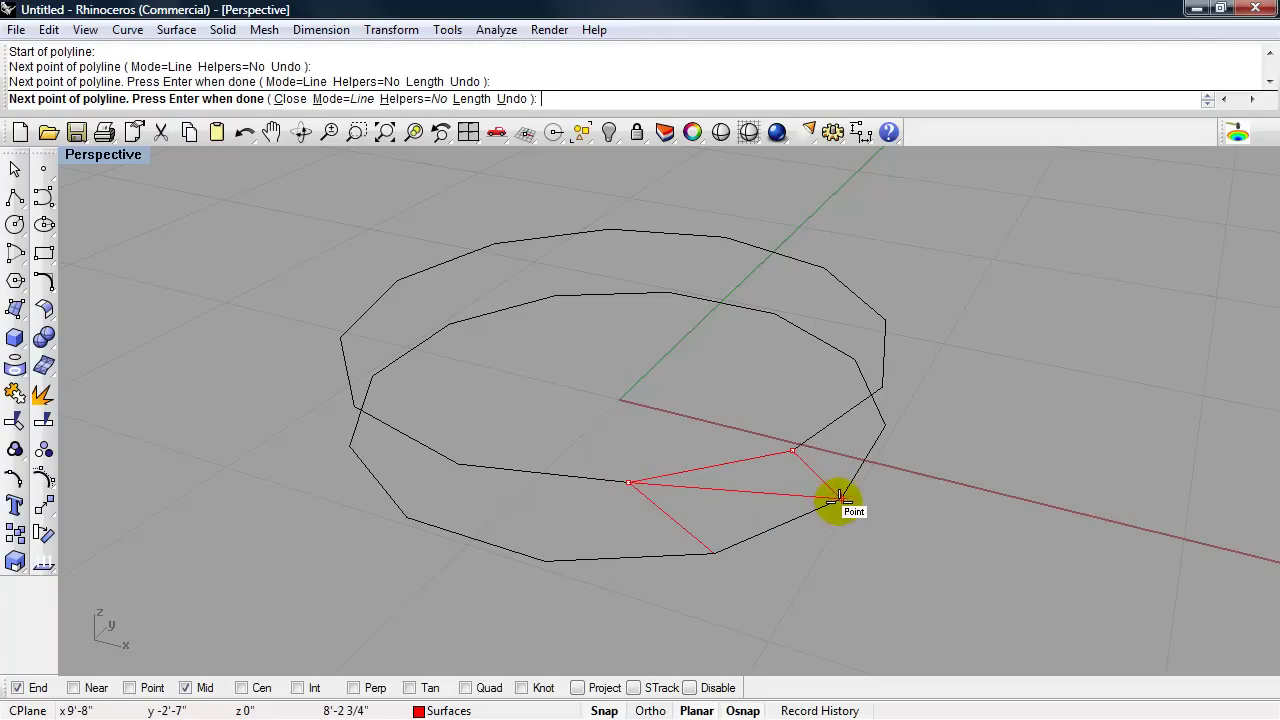
click(840, 498)
shift+right_drag(771, 594, 677, 587)
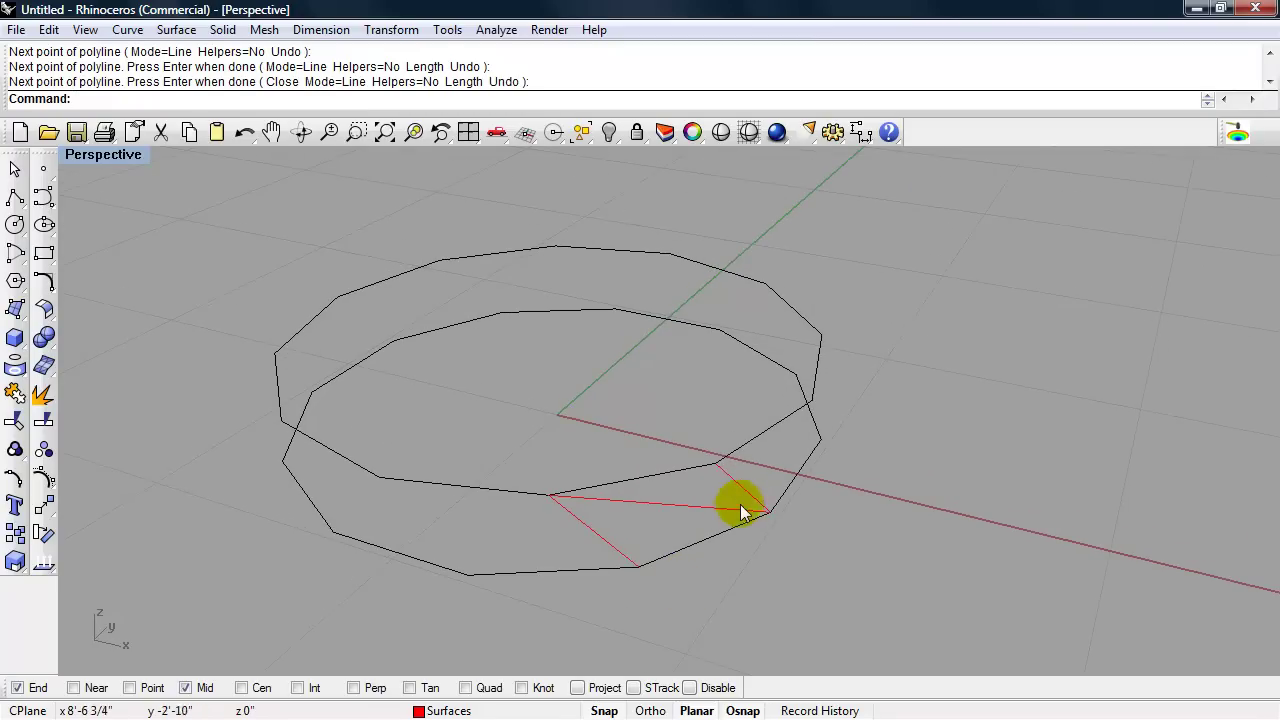
click(692, 512)
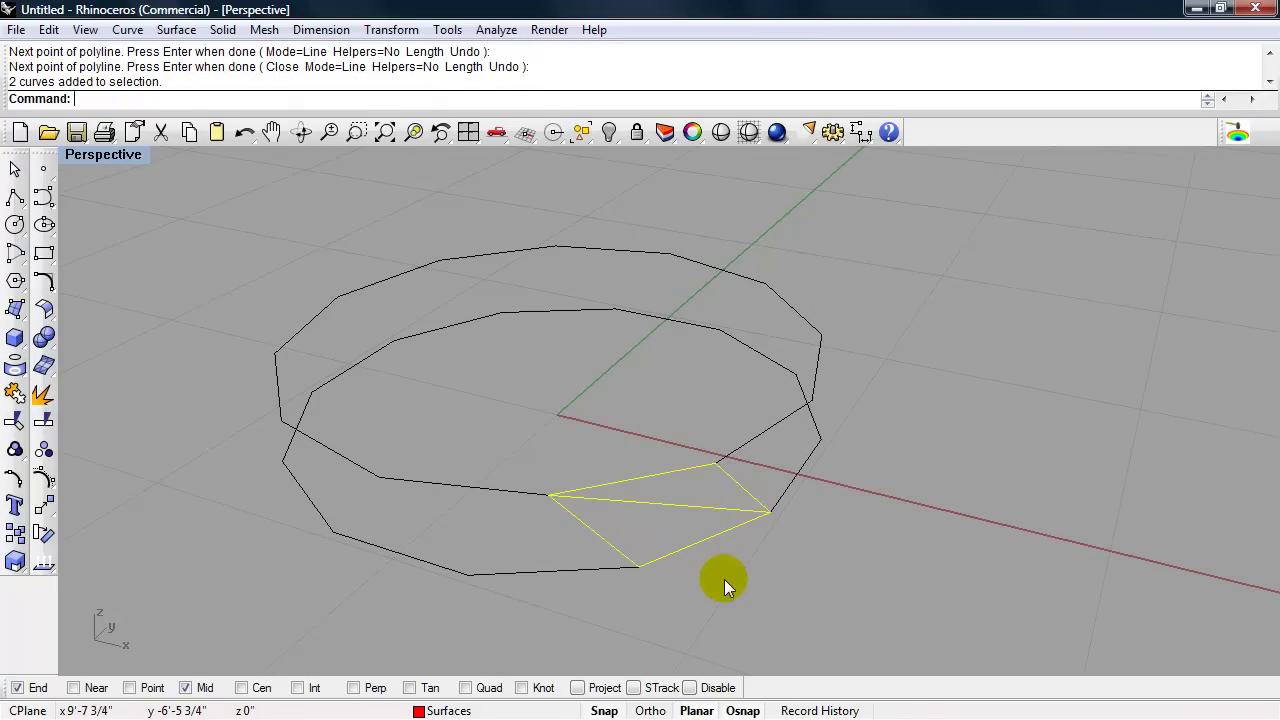
- Turn both triangles into planar surfaces, view them shaded, and open Object Properties
text(Planar)
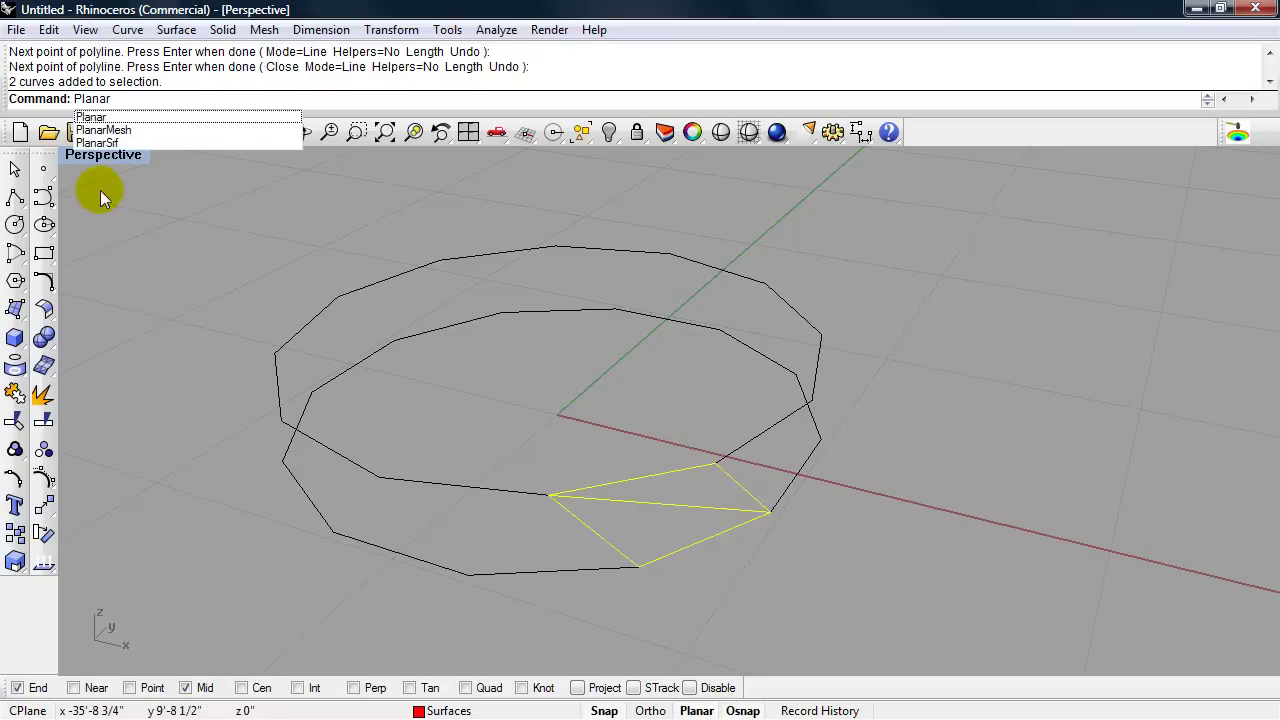
click(97, 143)
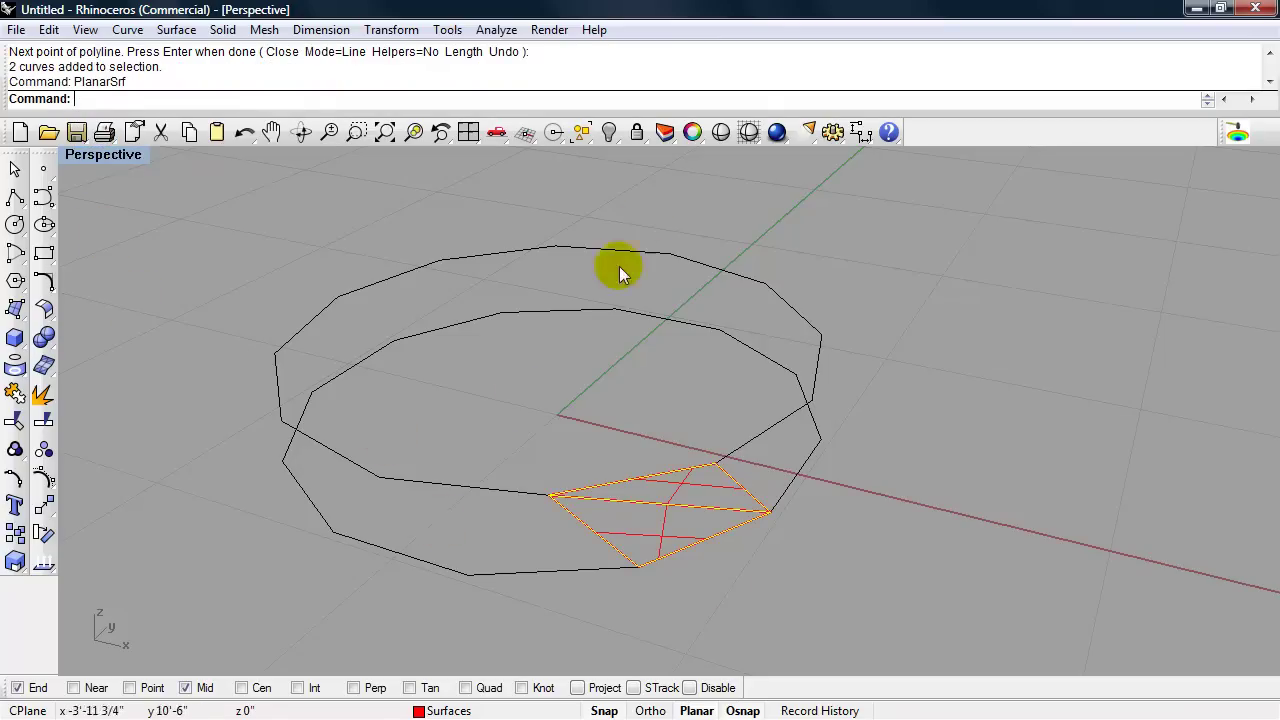
click(748, 134)
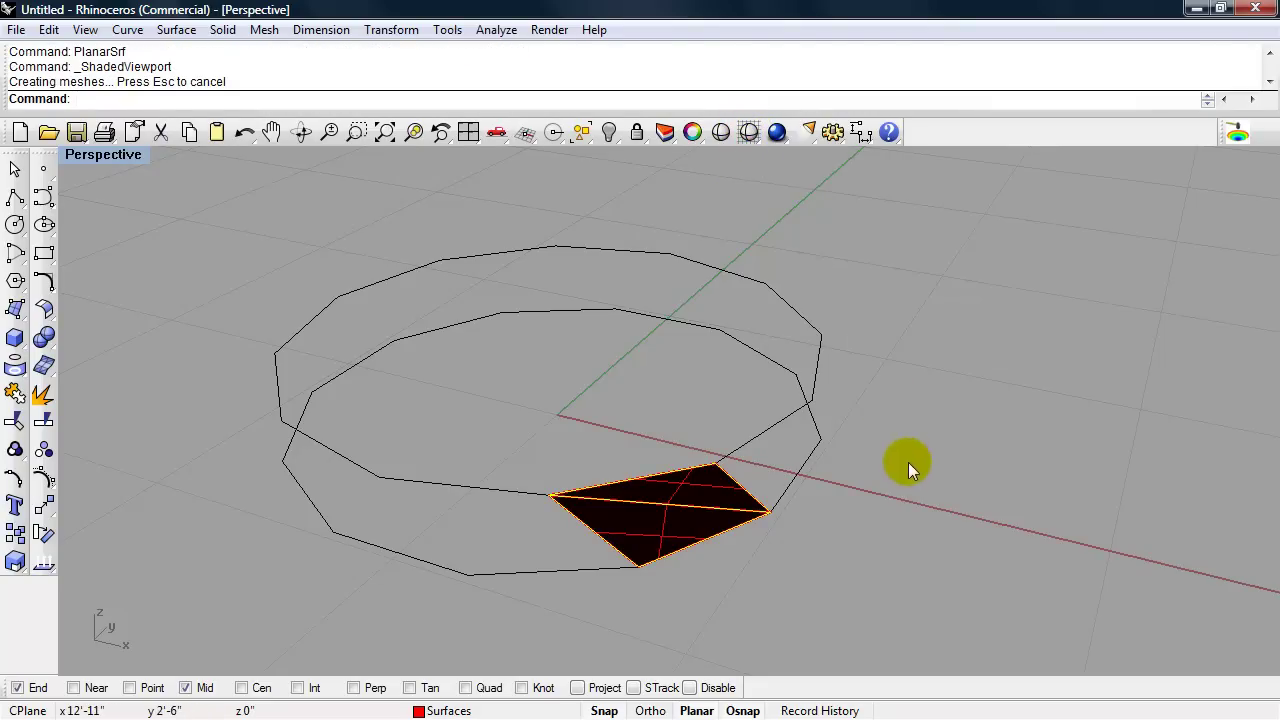
right_drag(903, 460, 779, 455)
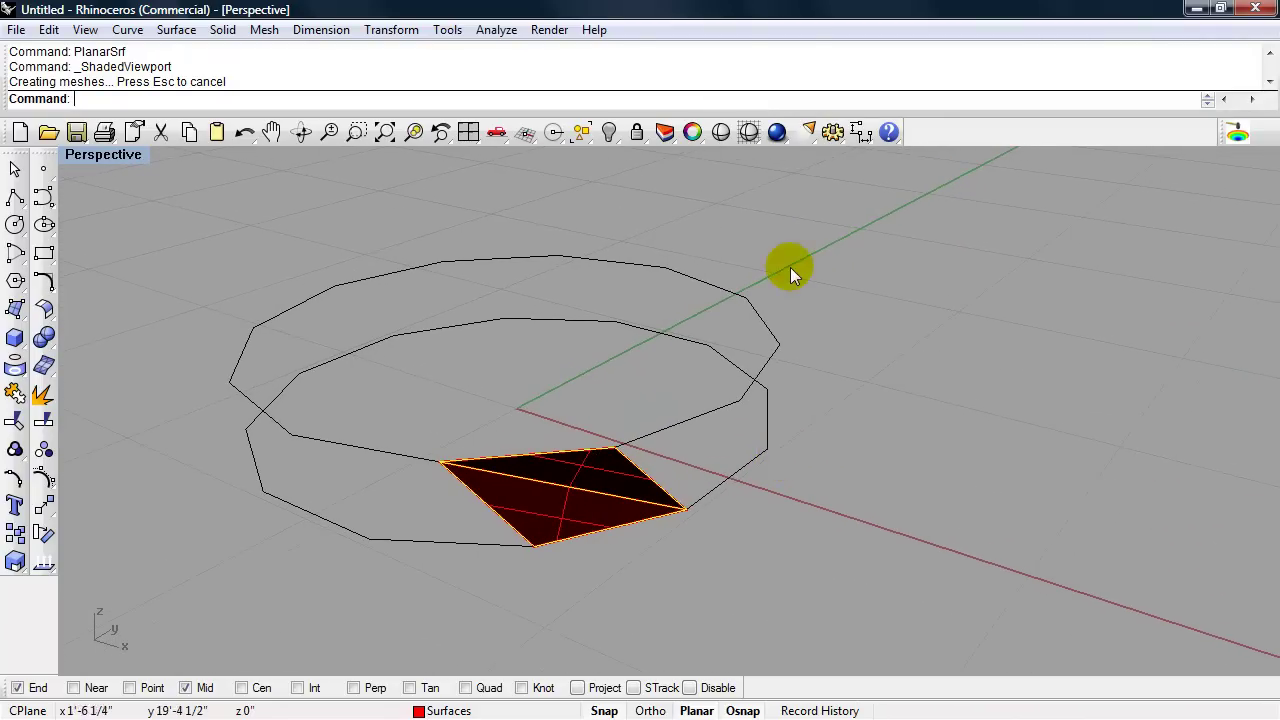
click(692, 134)
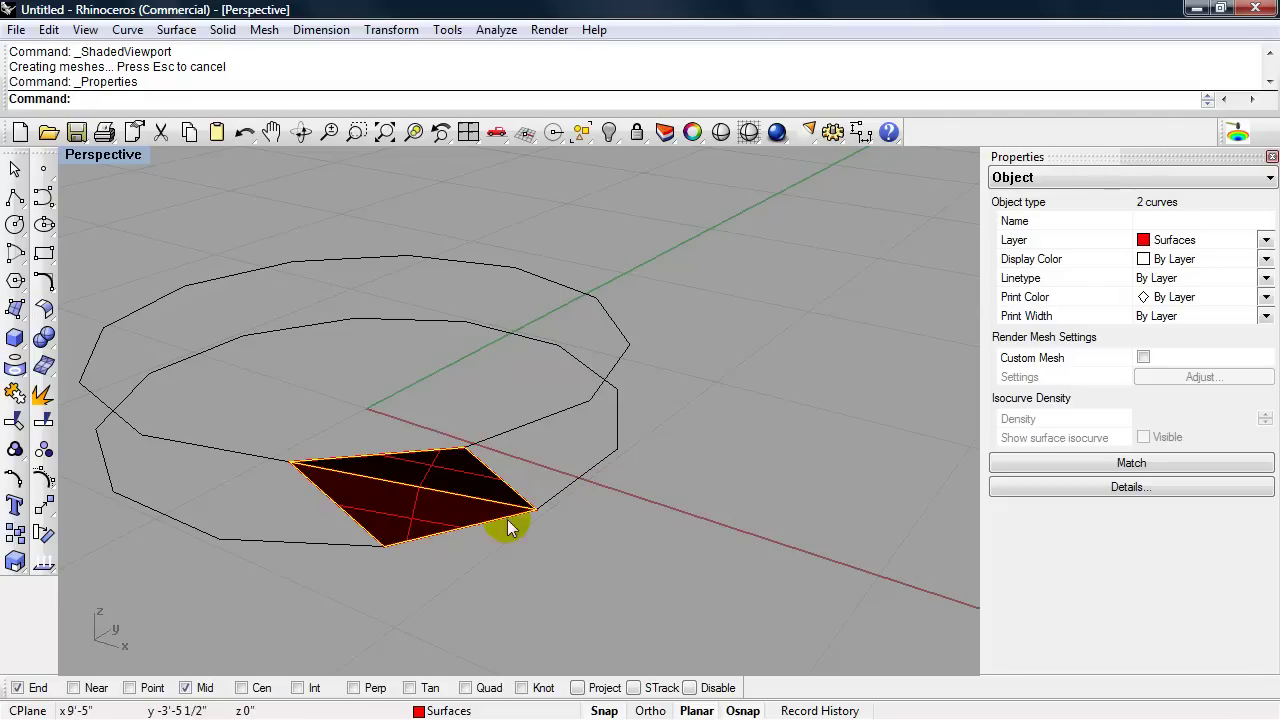
- Hide the surface isocurves on both triangles and close the Properties panel
click(430, 506)
shift+click(441, 477)
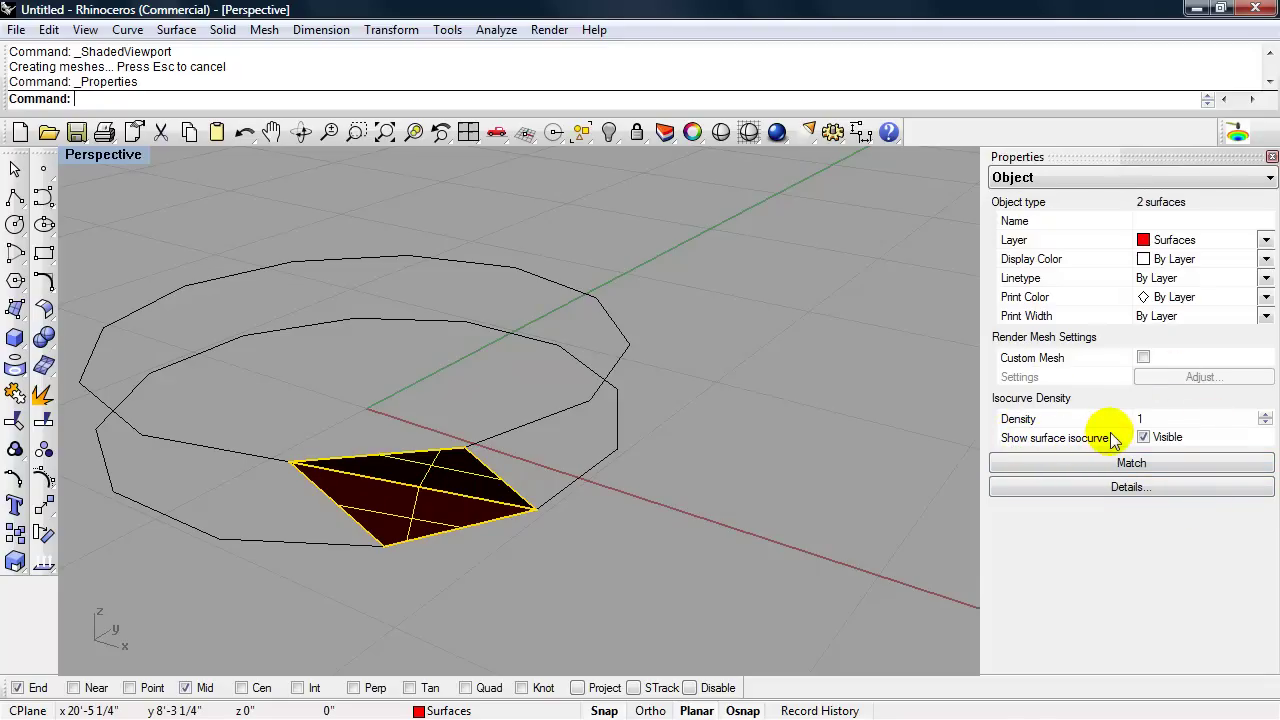
click(1143, 437)
shift+right_drag(784, 535, 870, 520)
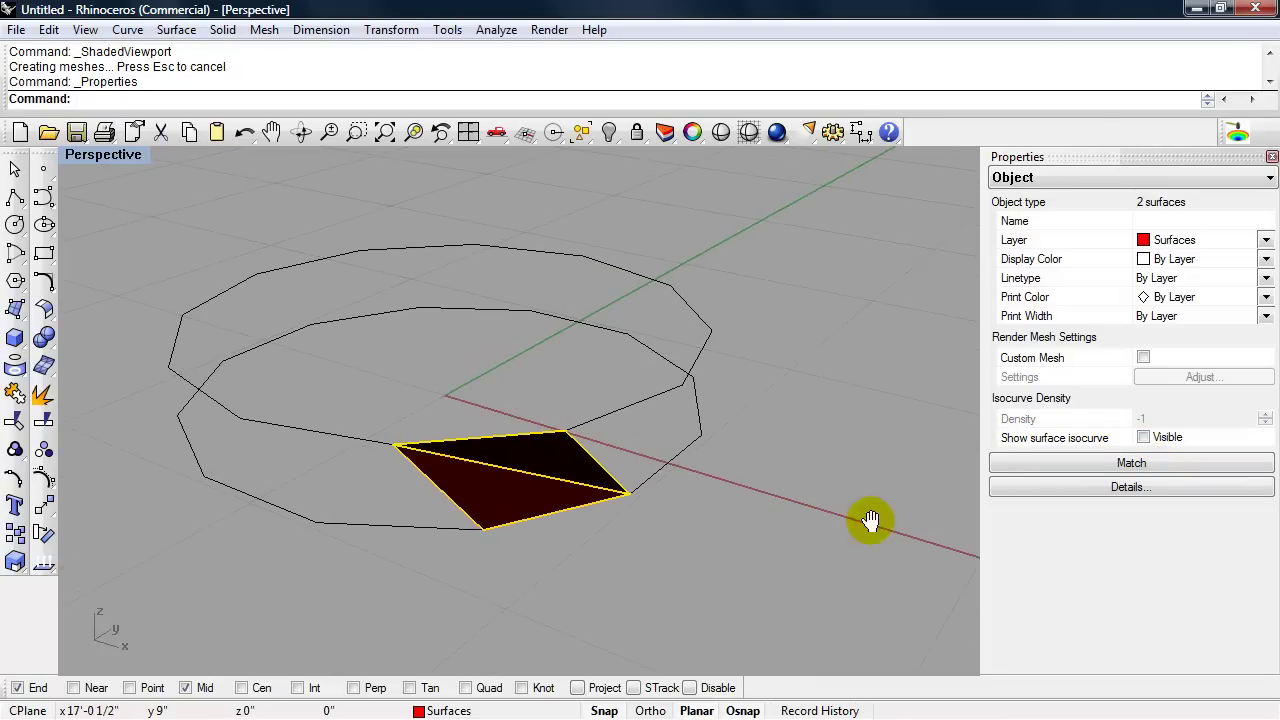
click(1272, 157)
shift+right_drag(707, 497, 714, 525)
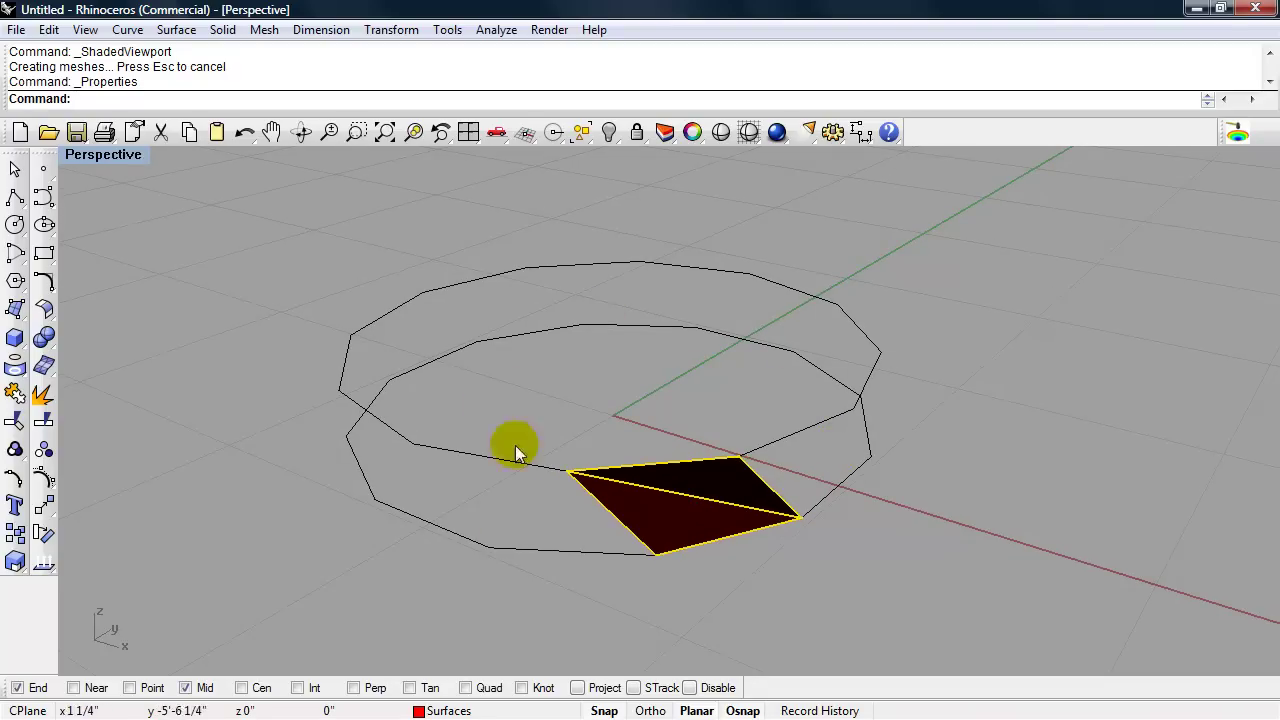
shift+right_drag(697, 562, 703, 545)
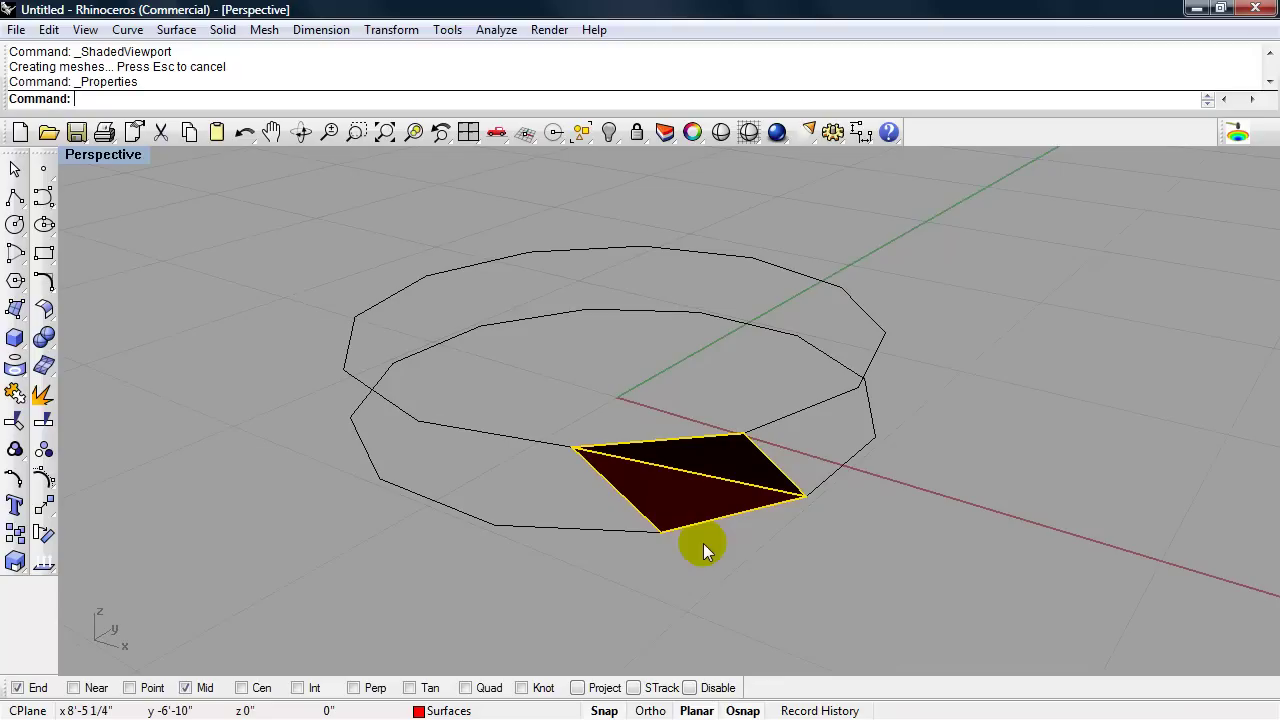
text(Array)
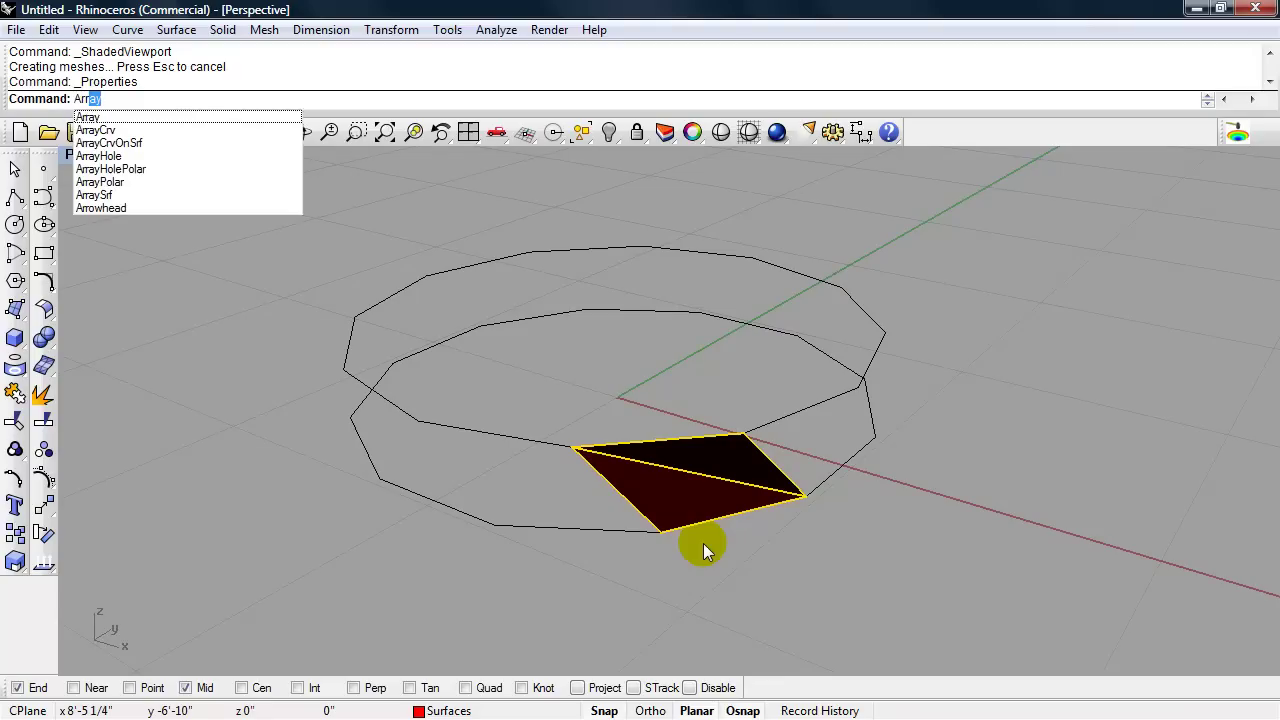
- Polar-array the triangle pair 12 times around the origin over 360°
click(128, 183)
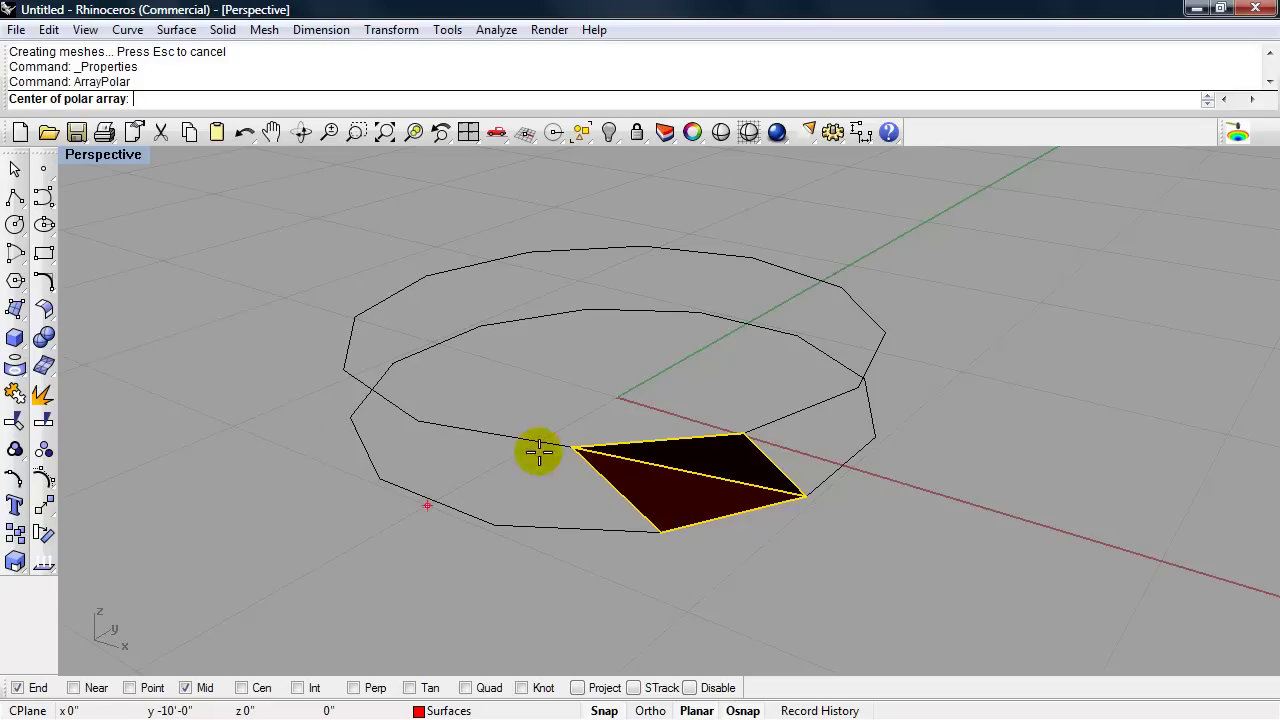
click(618, 396)
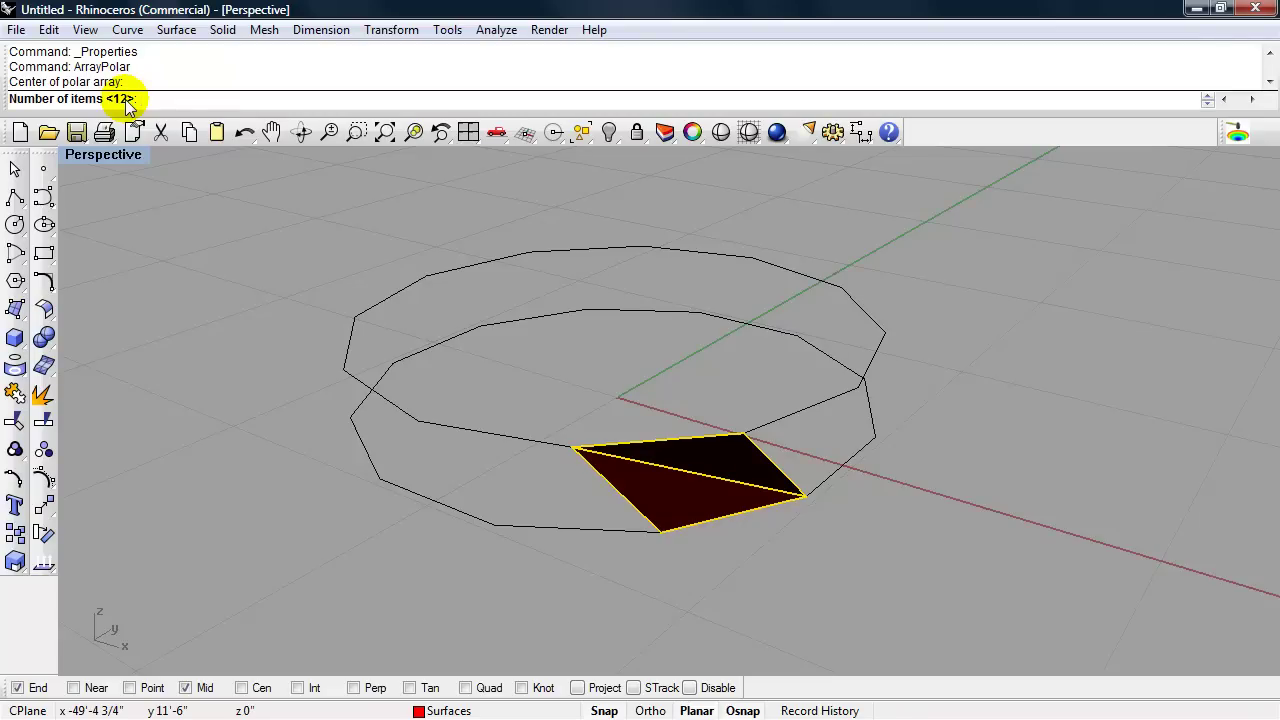
key(Return)
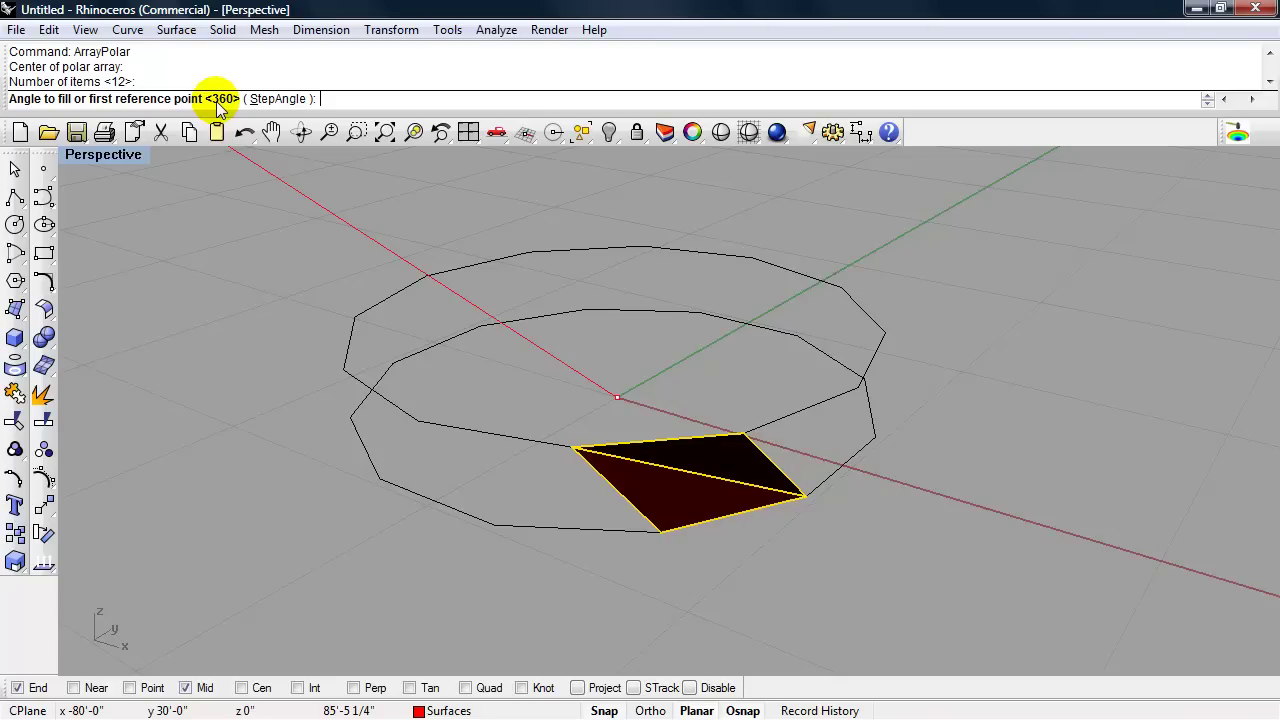
key(Return)
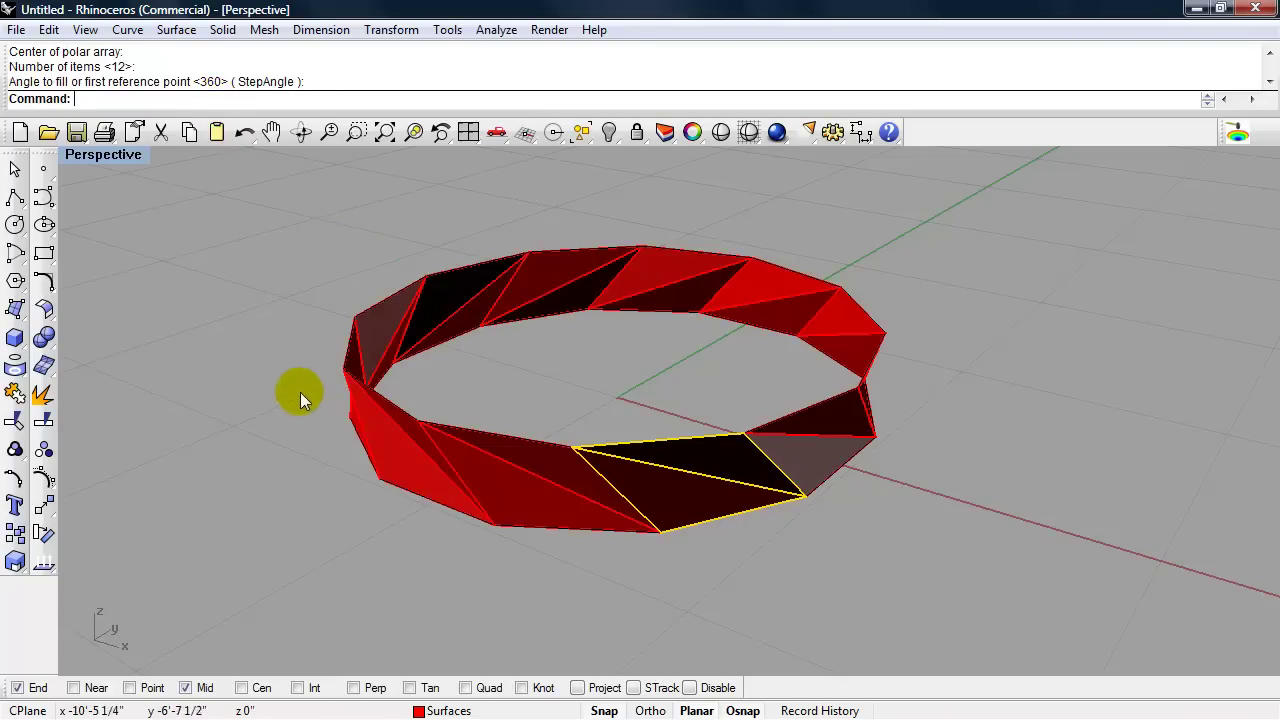
- Complete the polar array into 12 triangulated pieces around the full 360°
shift+right_drag(275, 401, 308, 414)
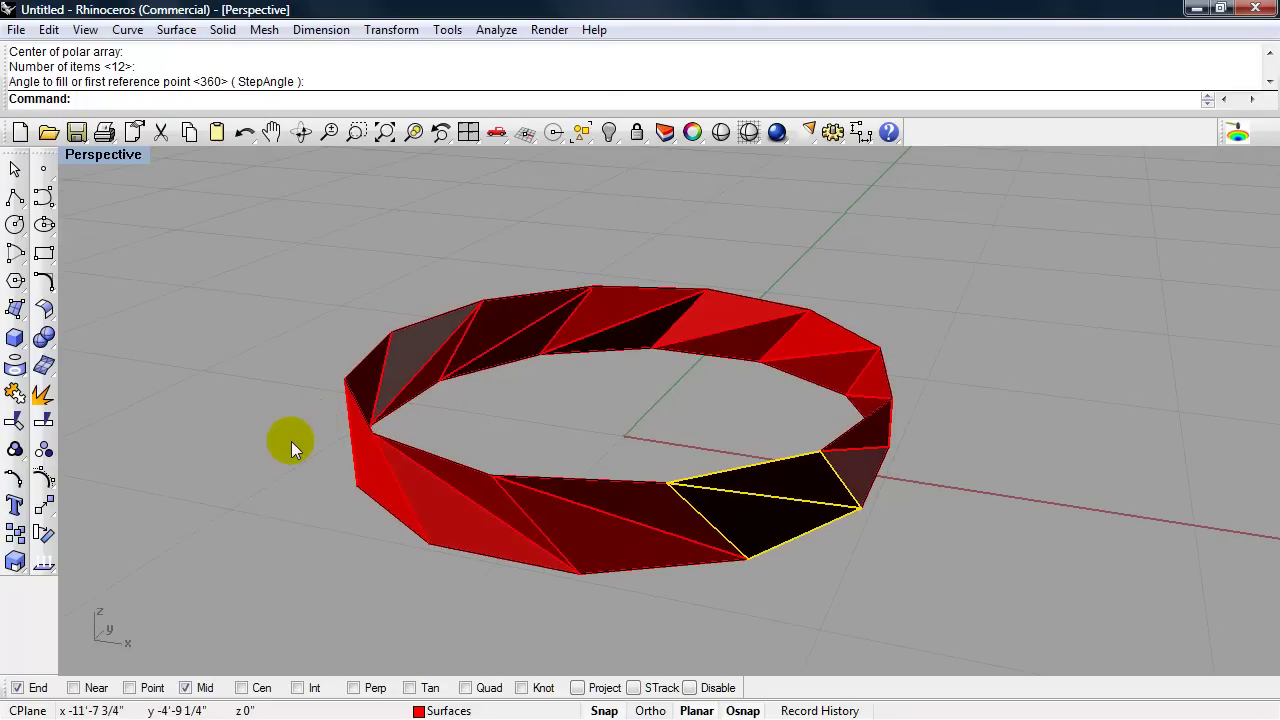
click(291, 441)
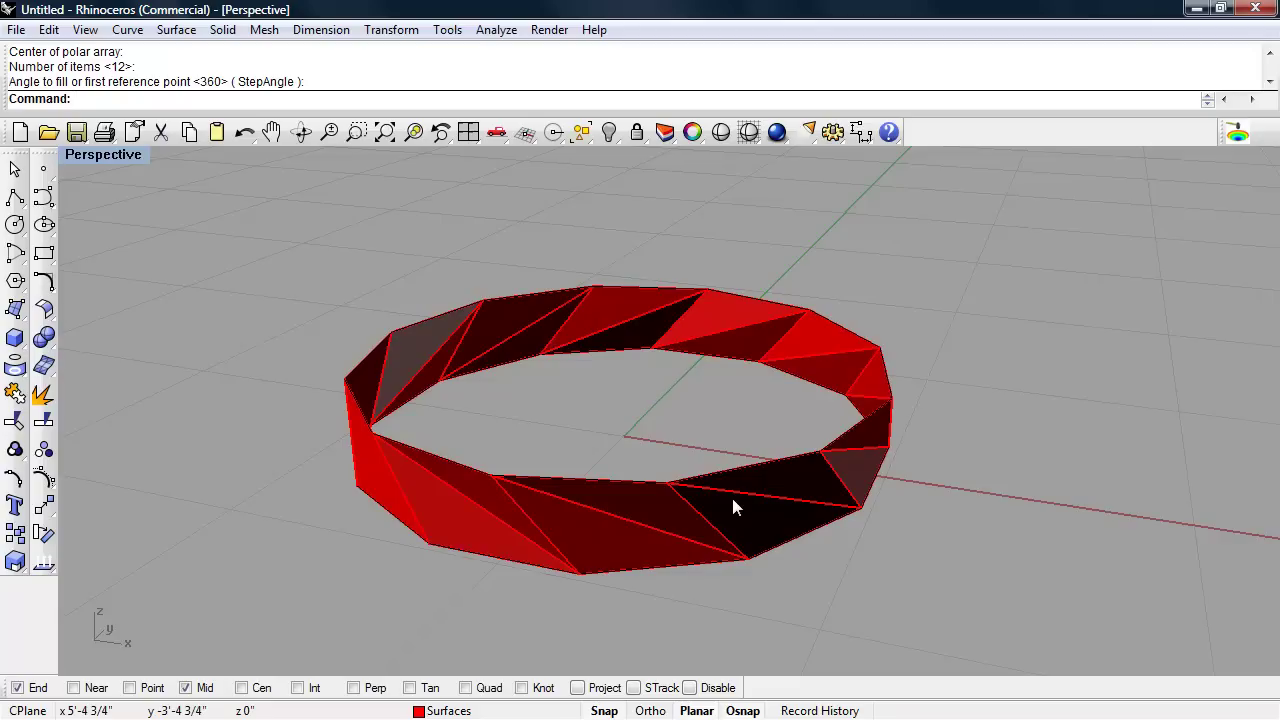
click(777, 542)
- Select all 24 ring surfaces with SelSrf
text(el)
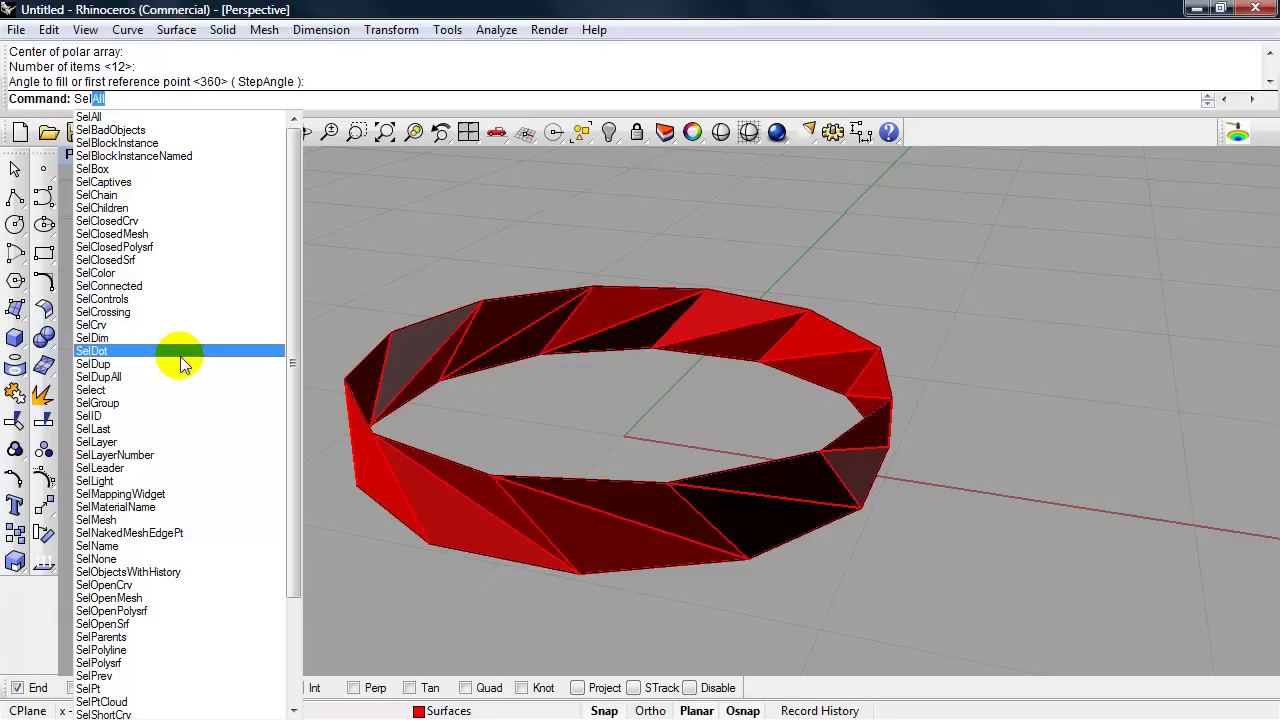
text(Srf)
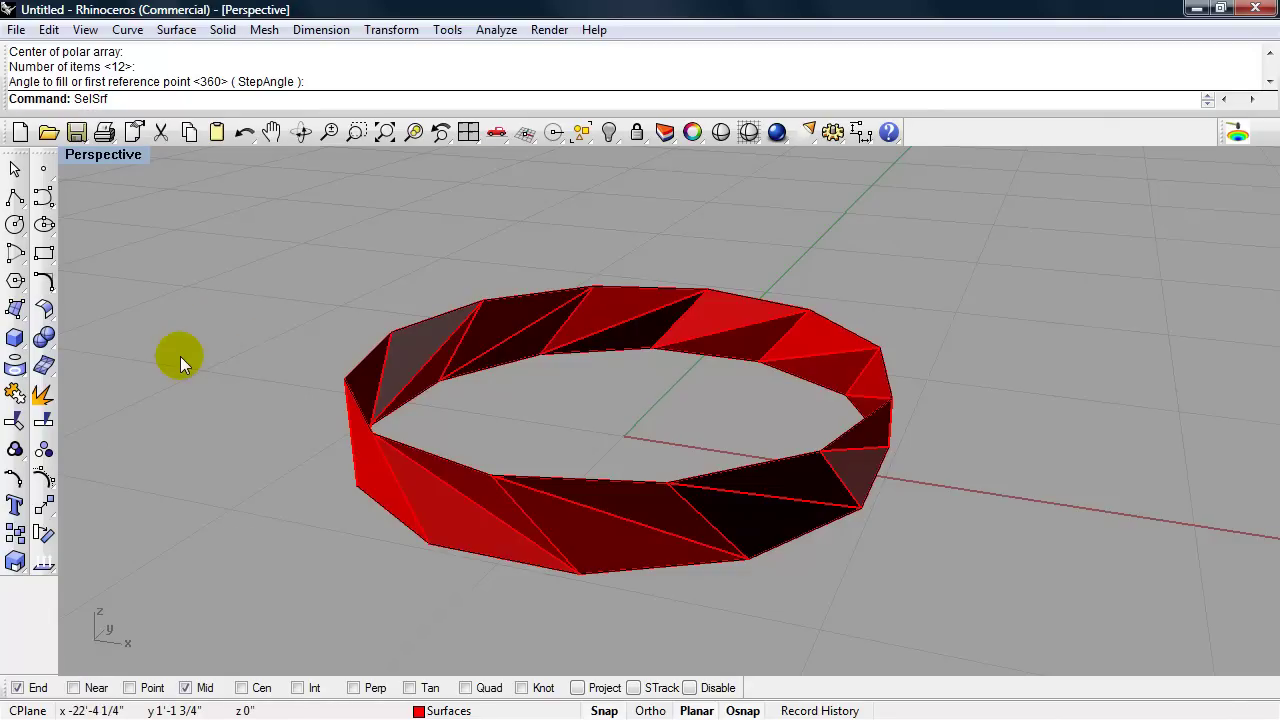
key(Return)
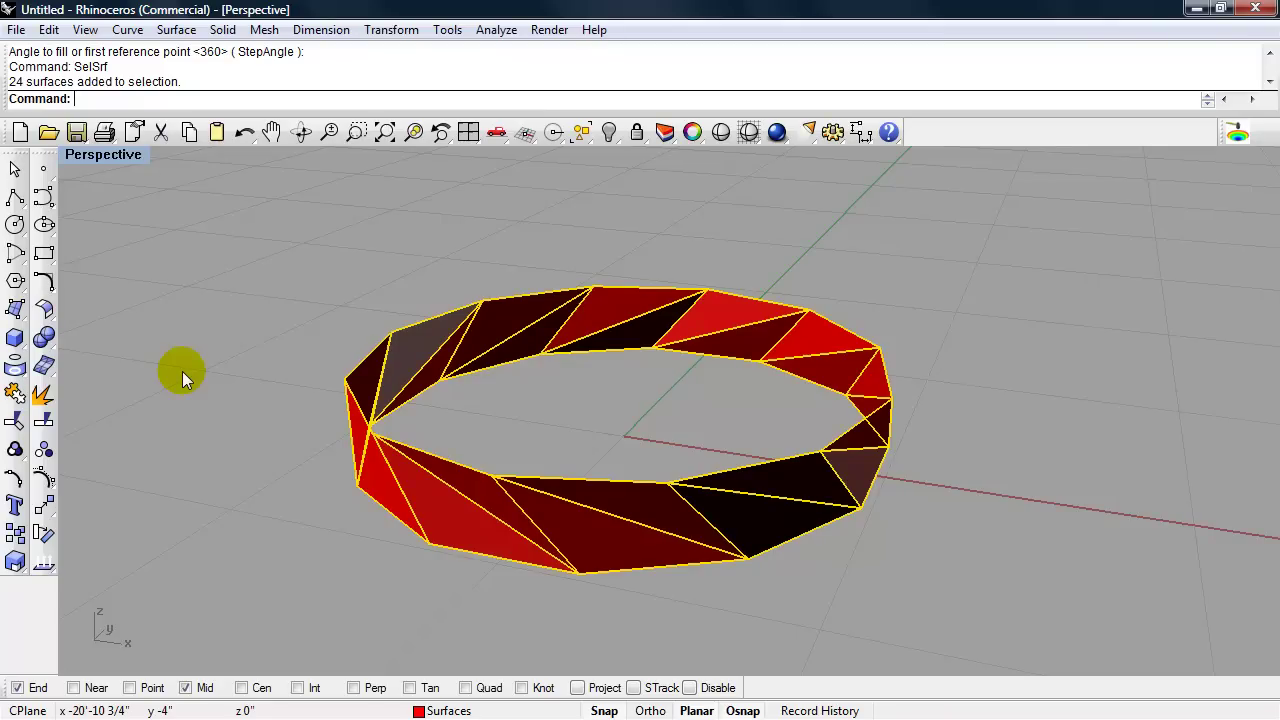
- Start Orient with Copy=Yes and pick two ring vertices as reference points
text(Orien)
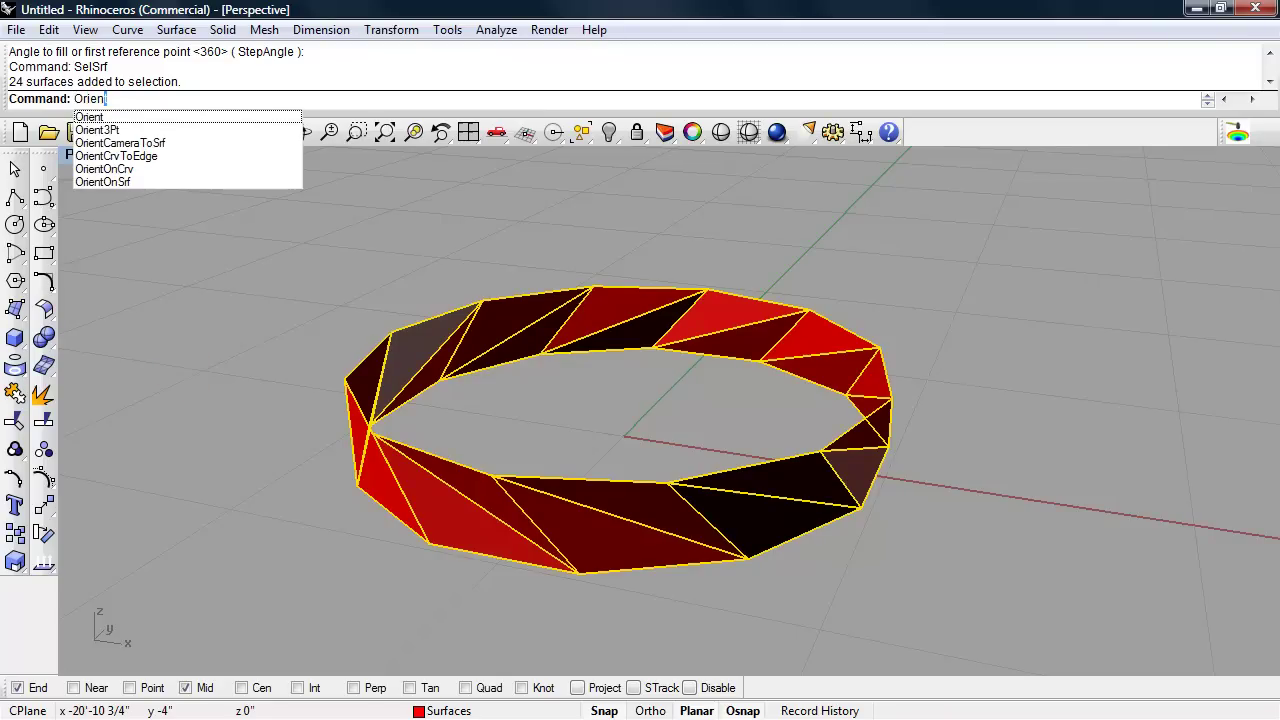
text(t)
key(Return)
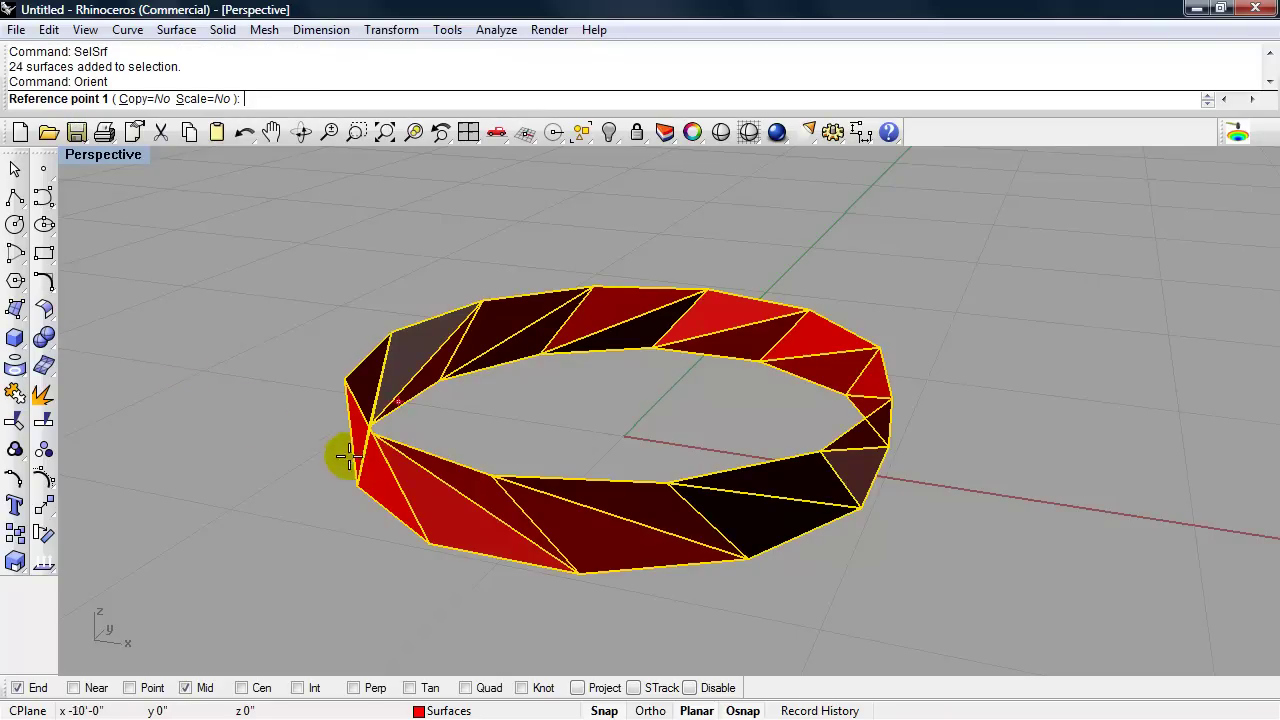
click(635, 486)
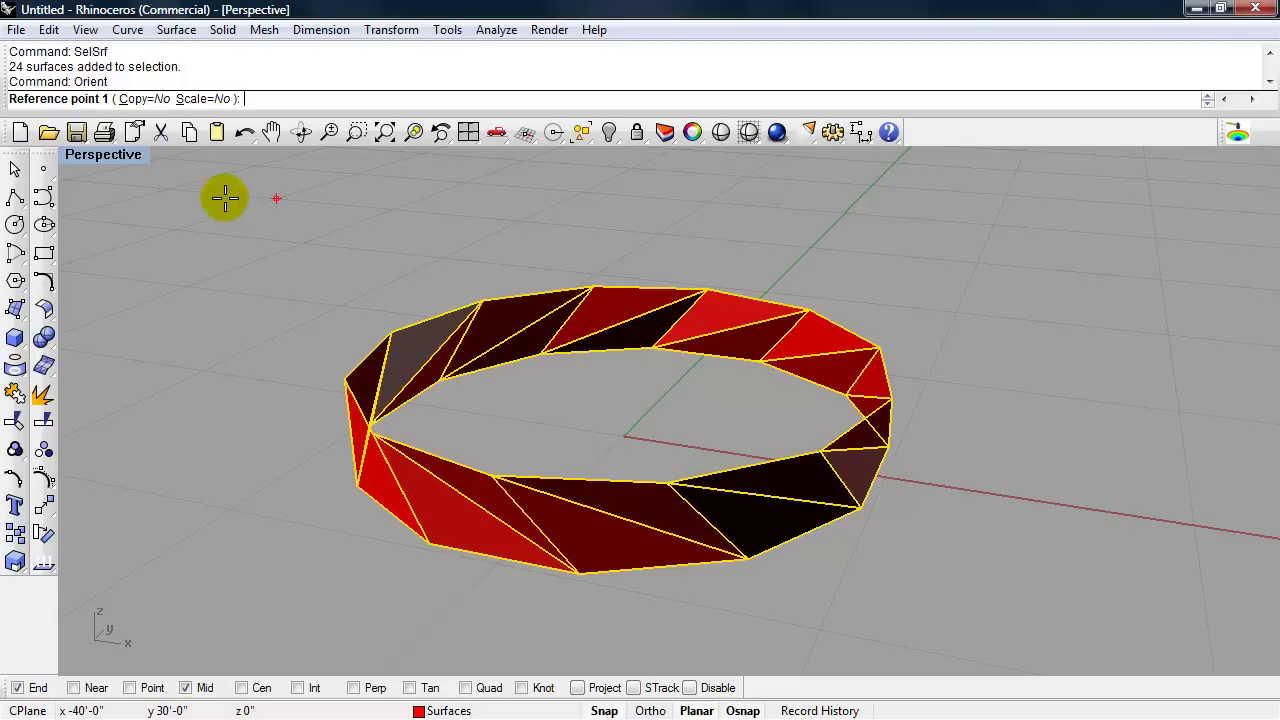
click(145, 99)
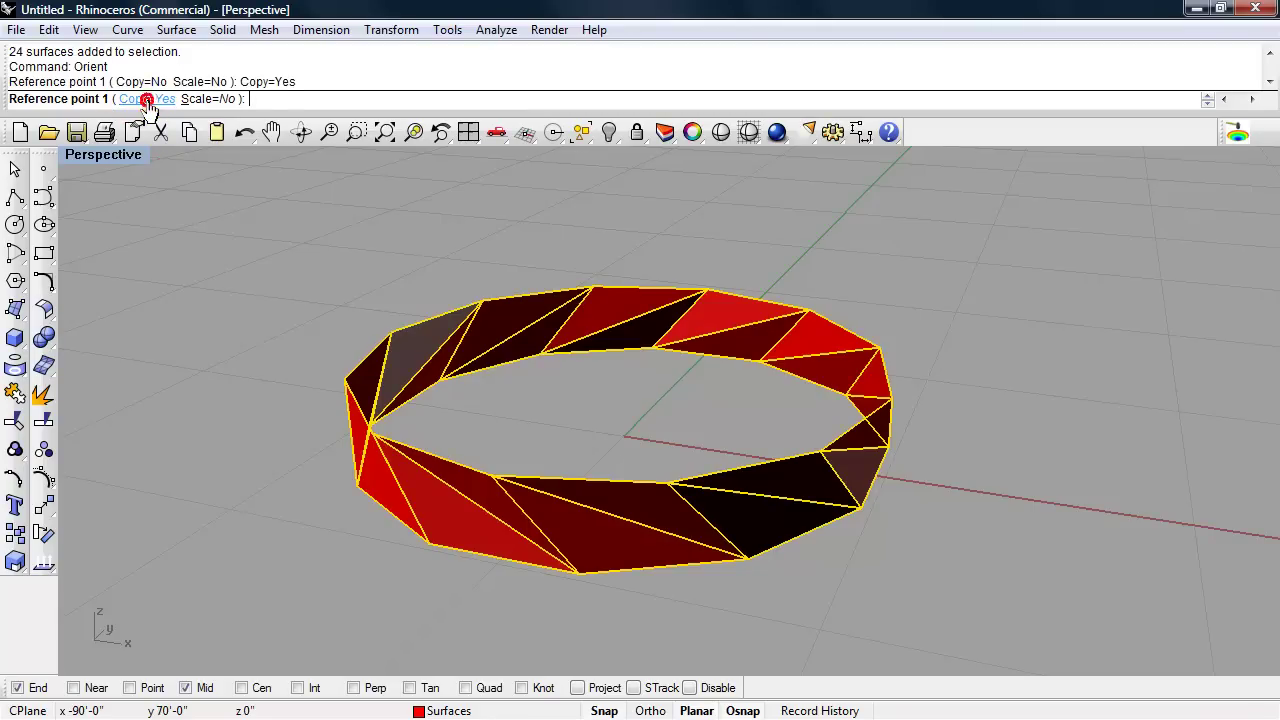
click(857, 508)
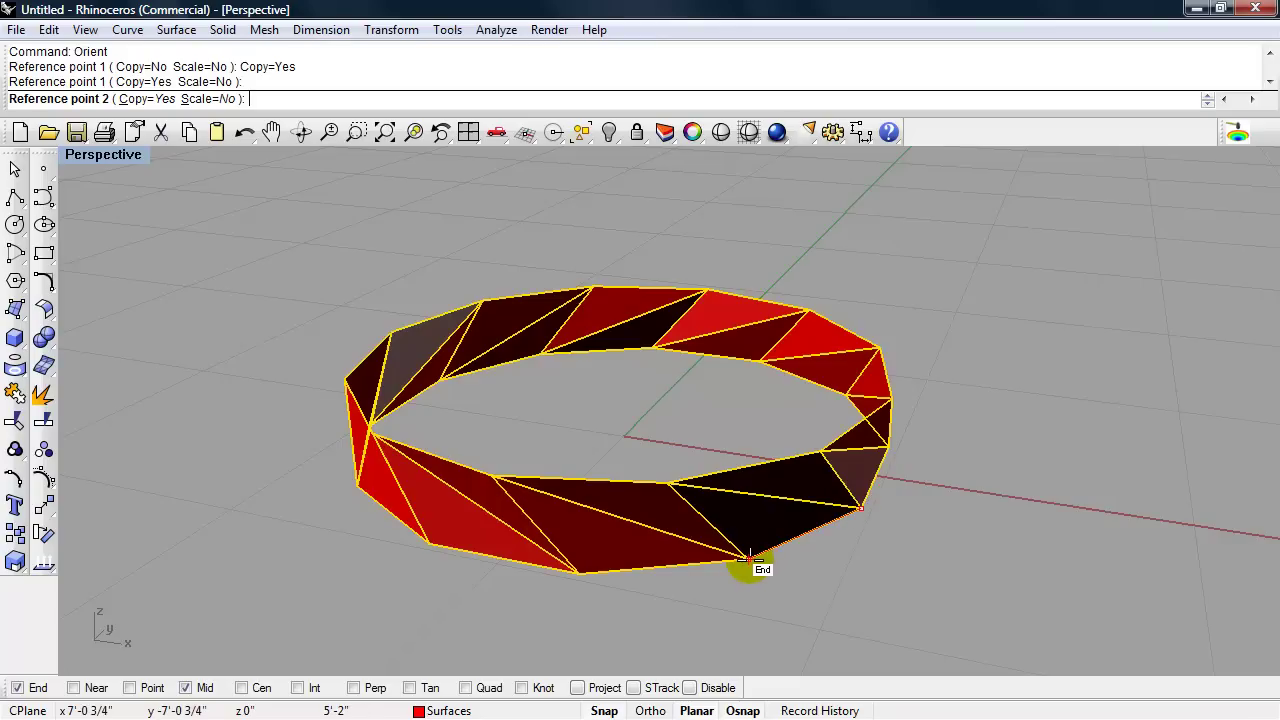
click(749, 558)
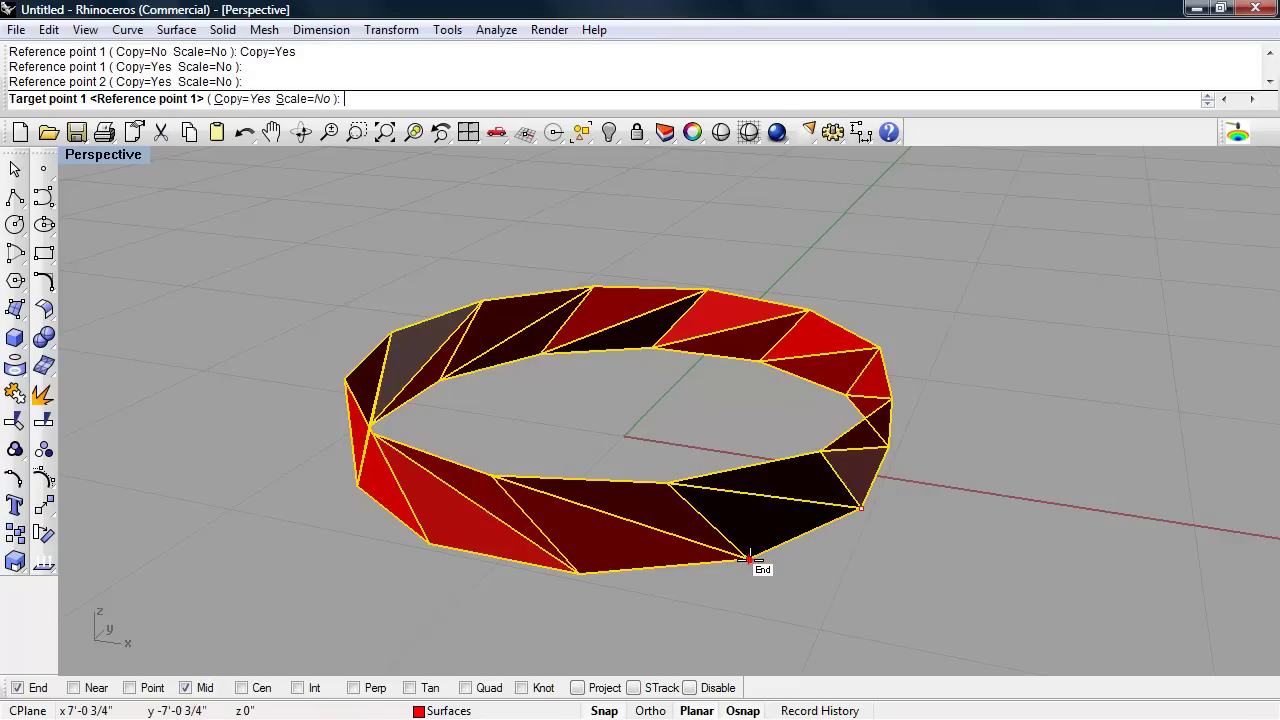
- Pick two upper vertices as targets so the rotated ring copy sits on top
click(820, 450)
click(678, 484)
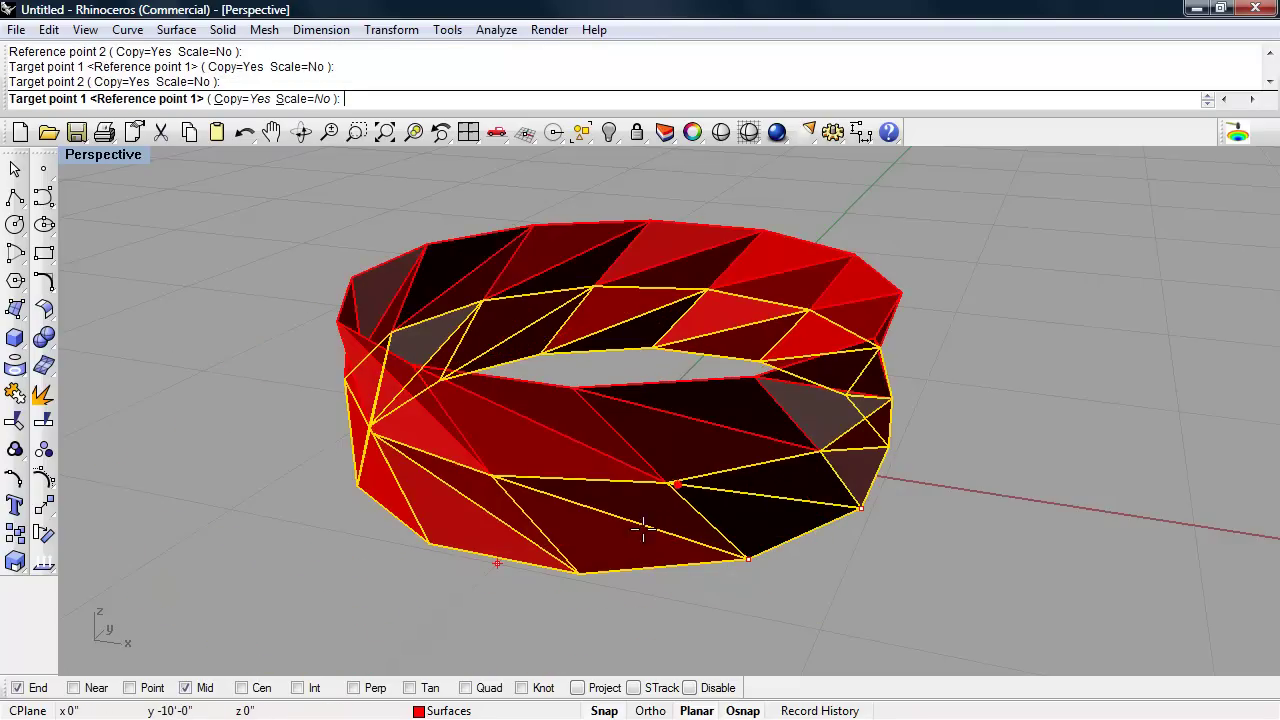
shift+right_drag(586, 566, 541, 565)
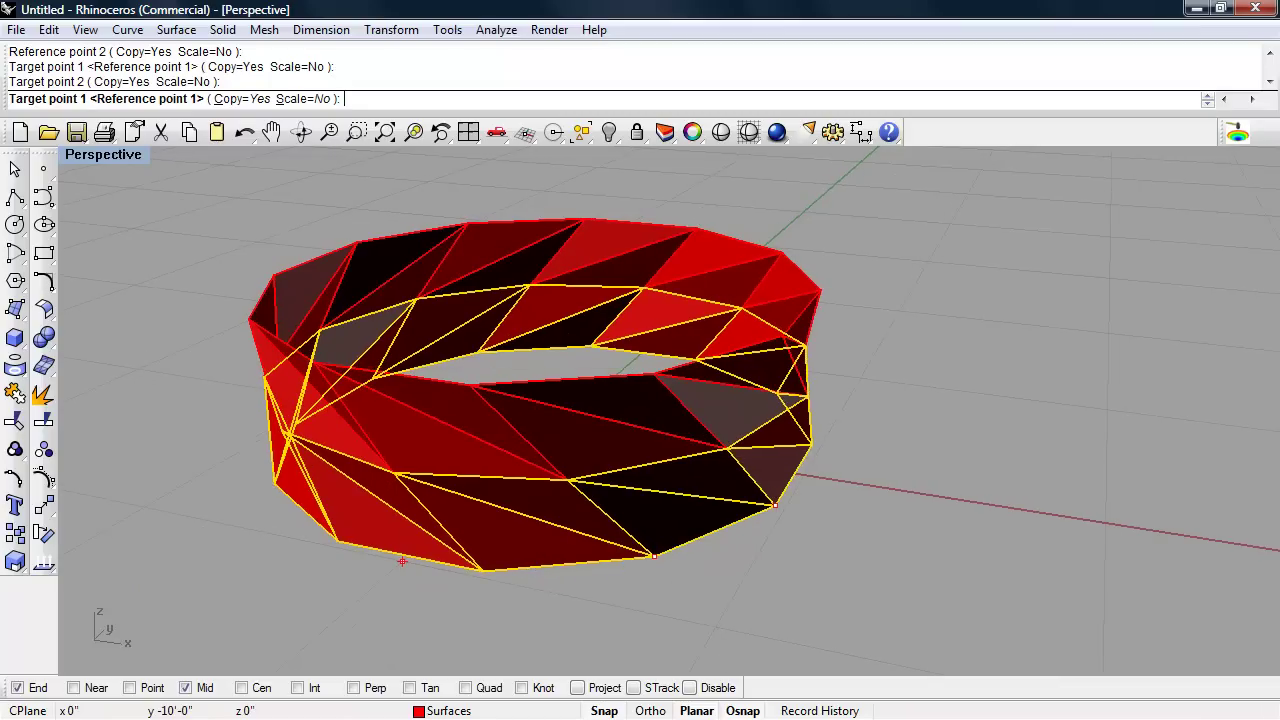
click(576, 620)
key(Escape)
scroll(586, 603, down, 2)
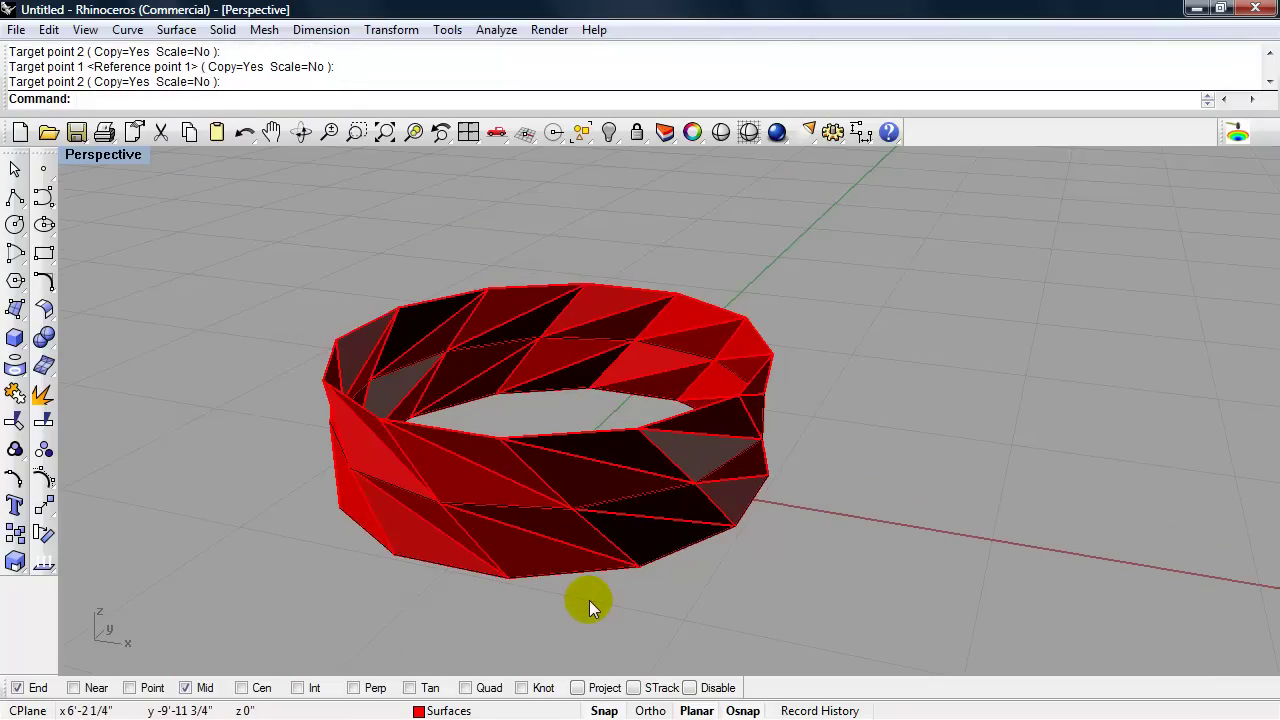
right_drag(598, 601, 642, 592)
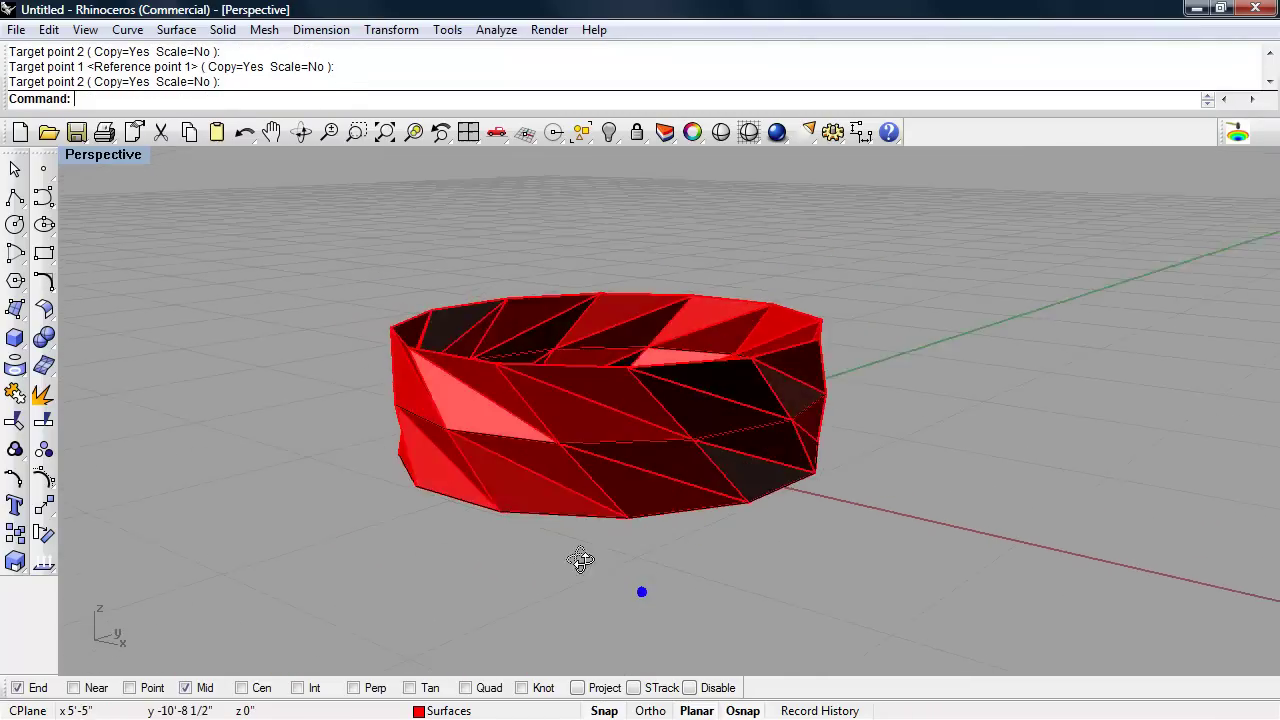
- Select the four polygon construction curves with SelCrv and hide them
right_drag(581, 560, 674, 591)
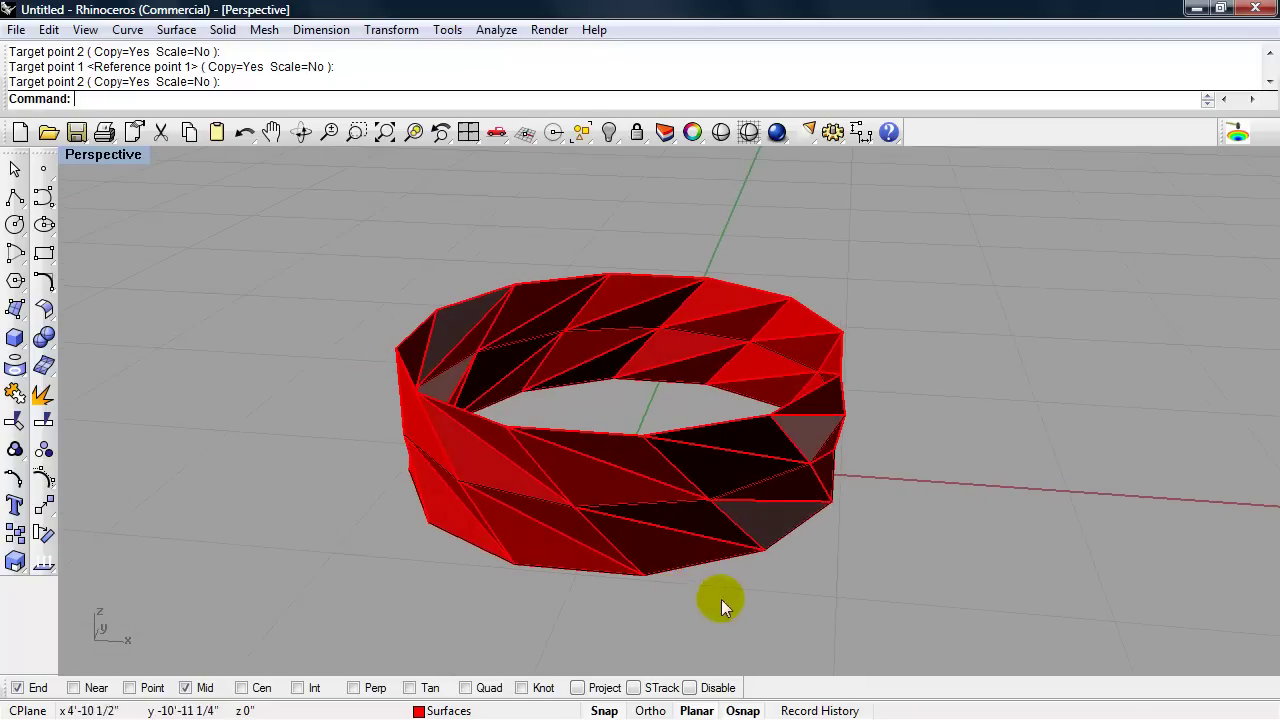
shift+right_drag(560, 594, 549, 573)
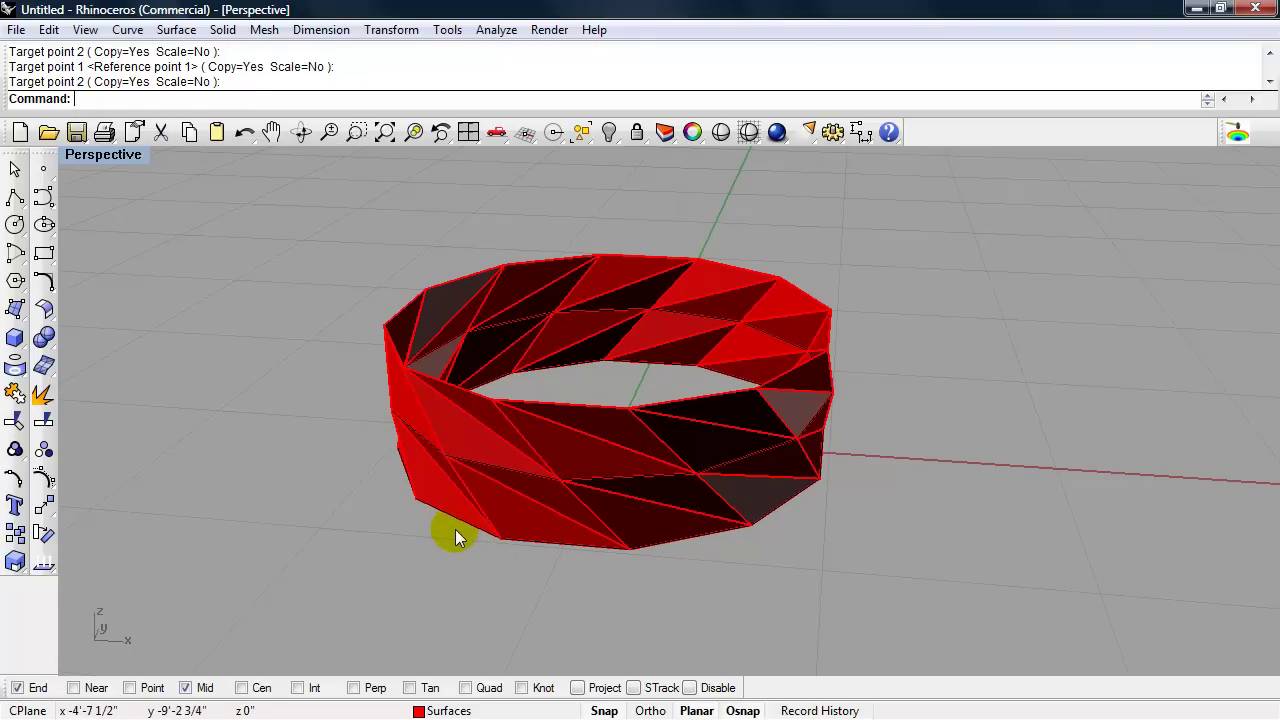
text(el)
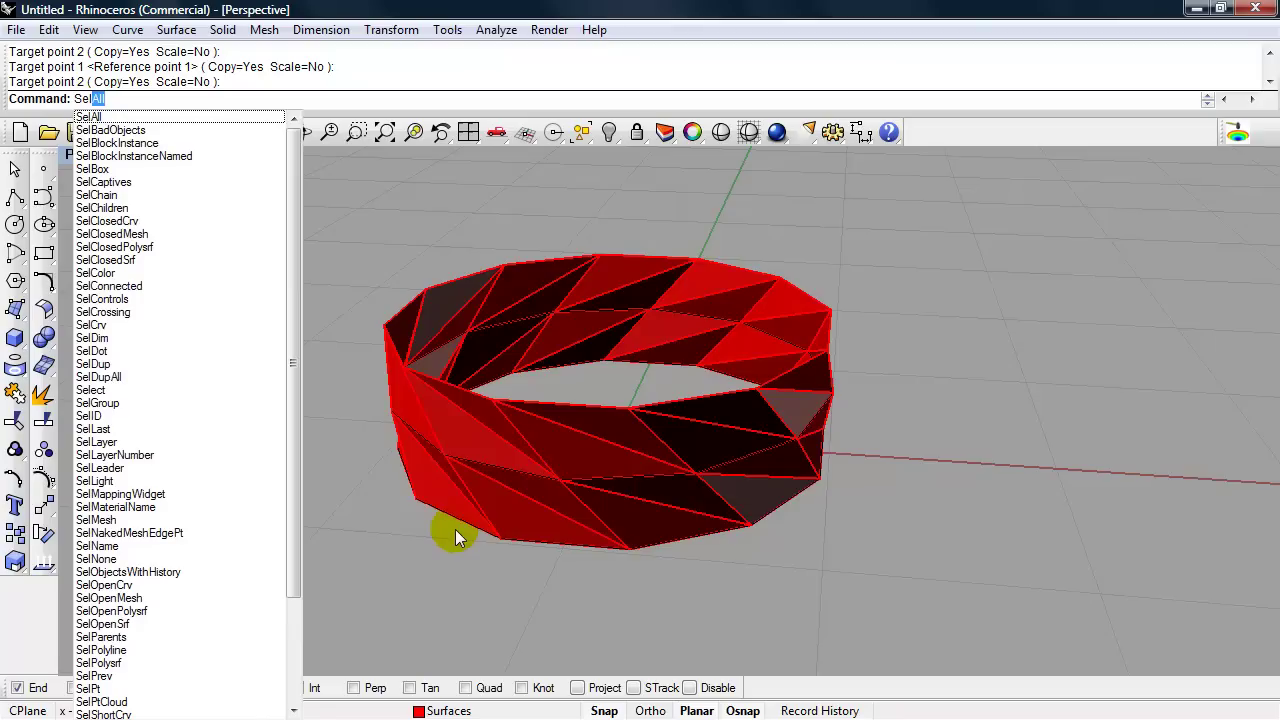
text(Crv)
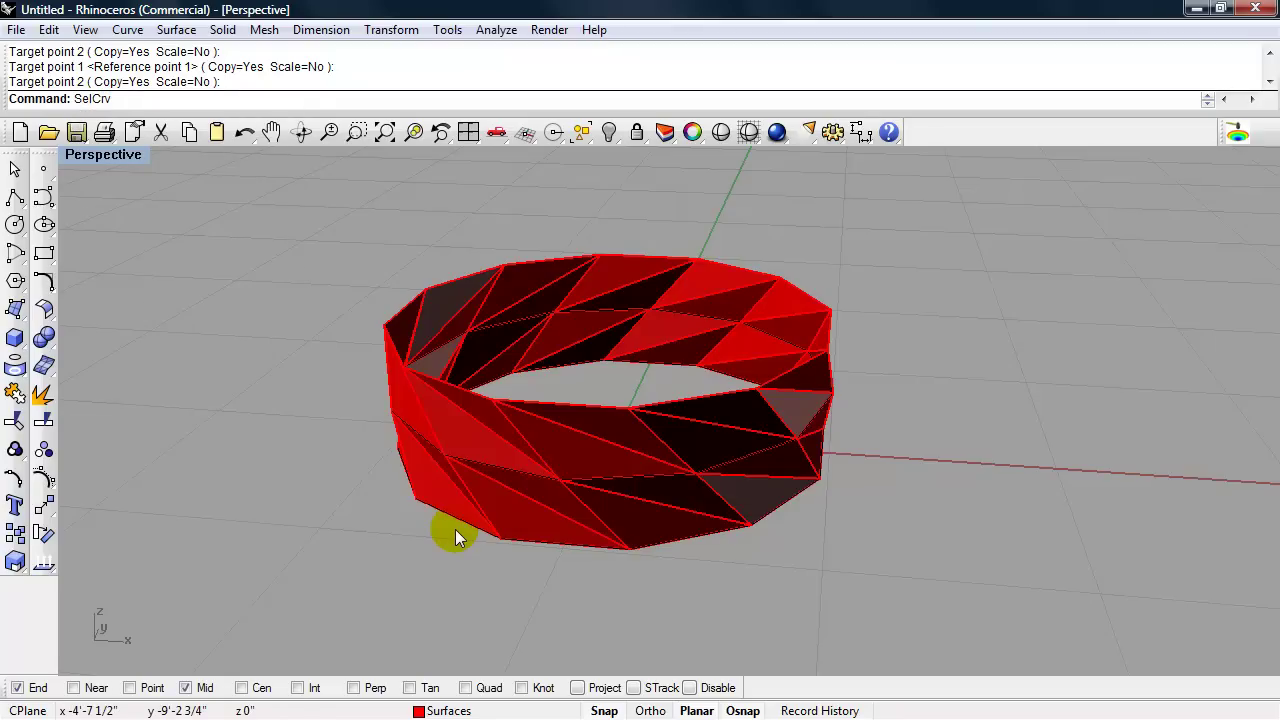
key(Return)
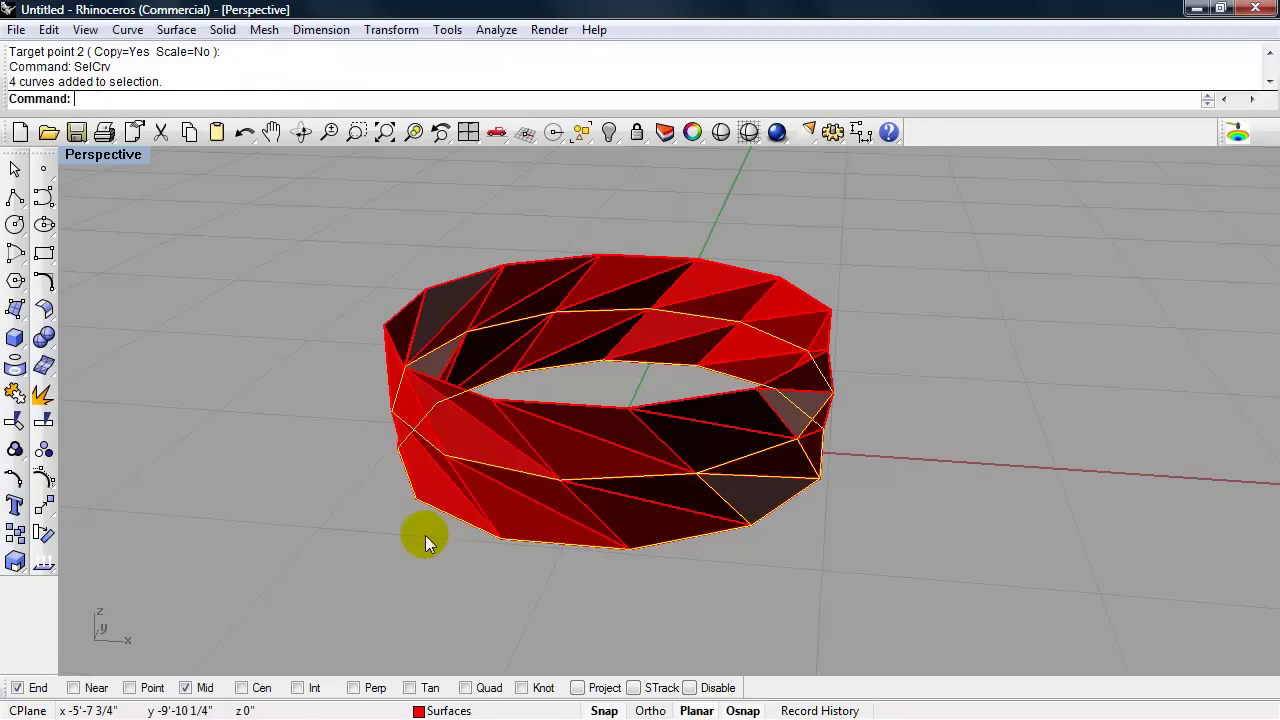
text(Hide)
key(Return)
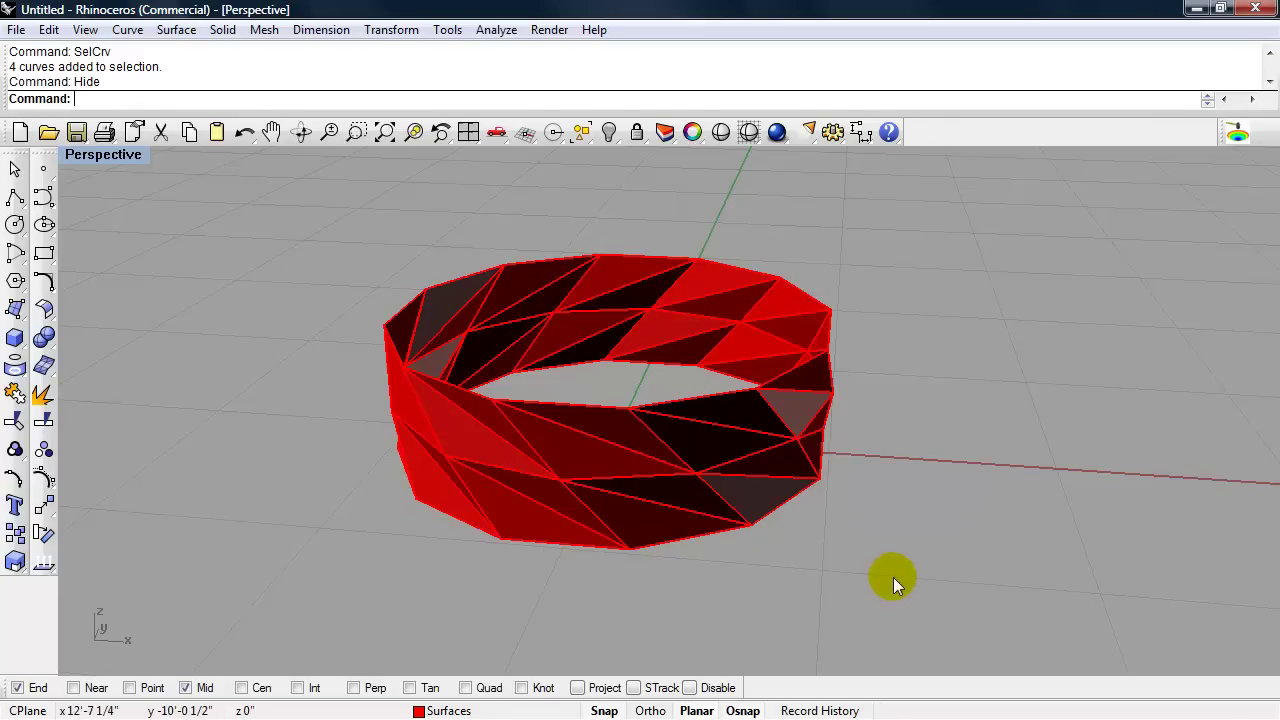
- Window-select all 48 band surfaces and copy them from a bottom End vertex
drag(910, 580, 229, 203)
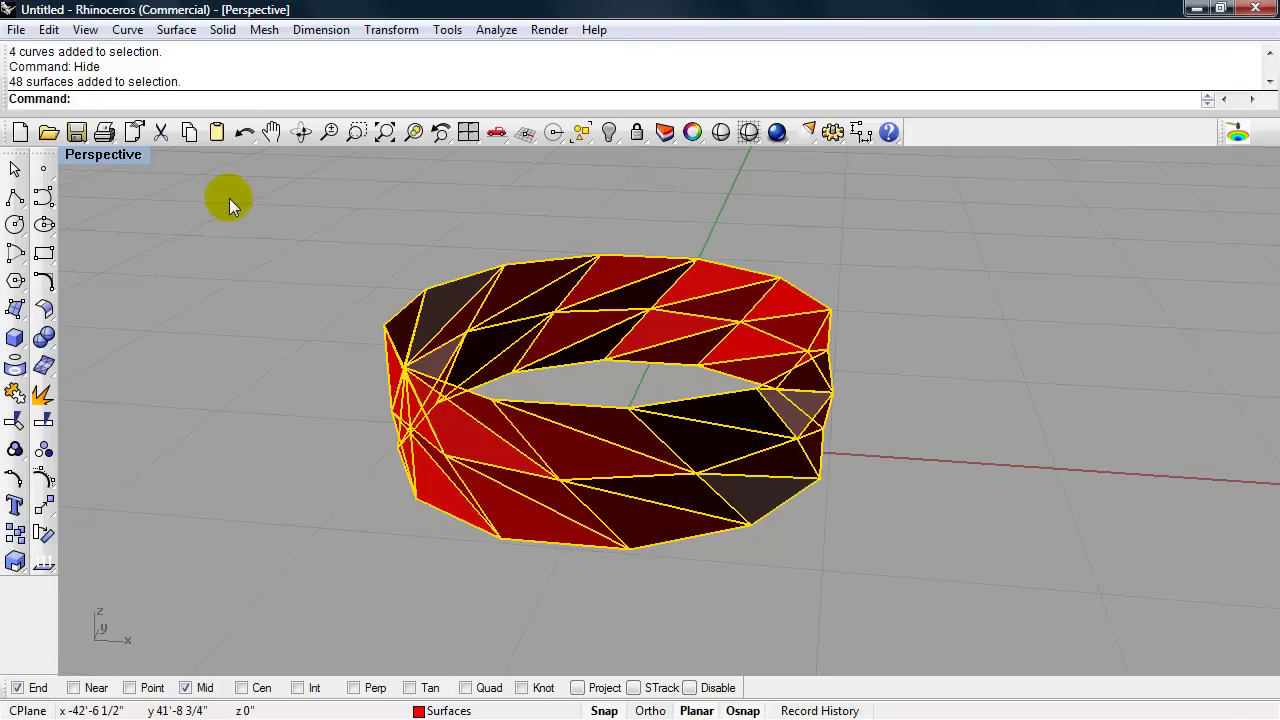
text(copy)
key(Return)
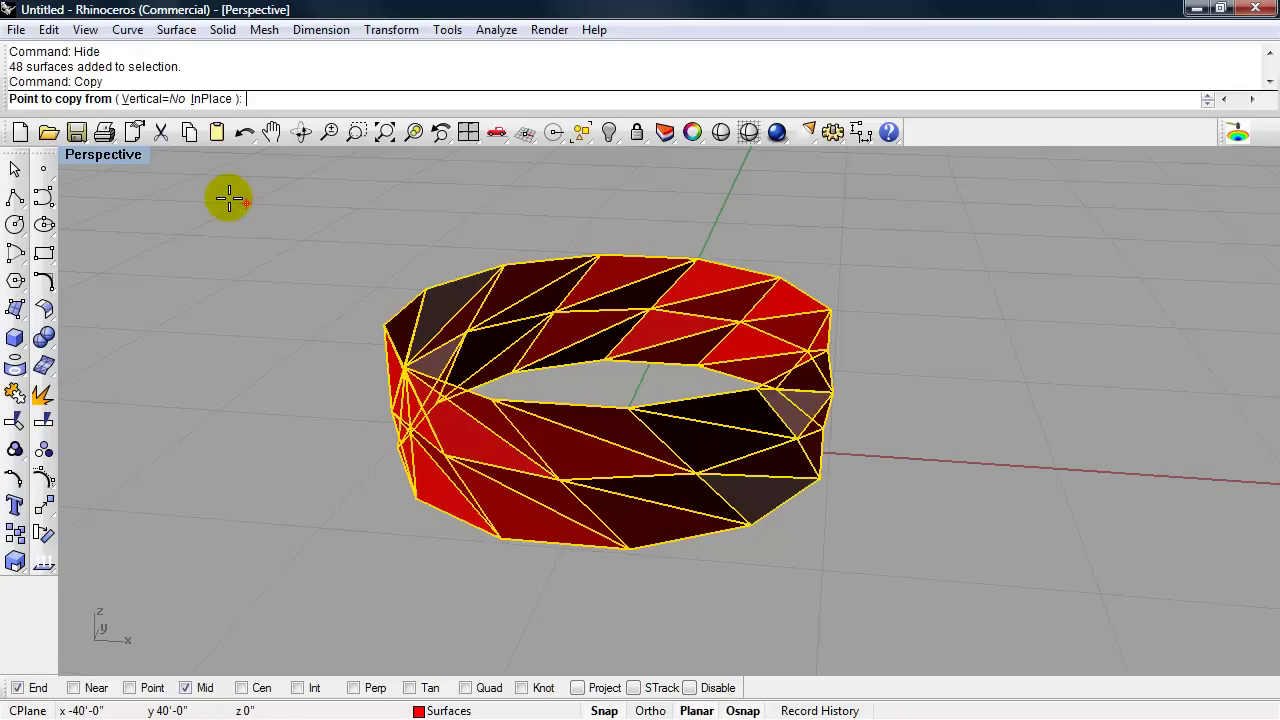
click(750, 523)
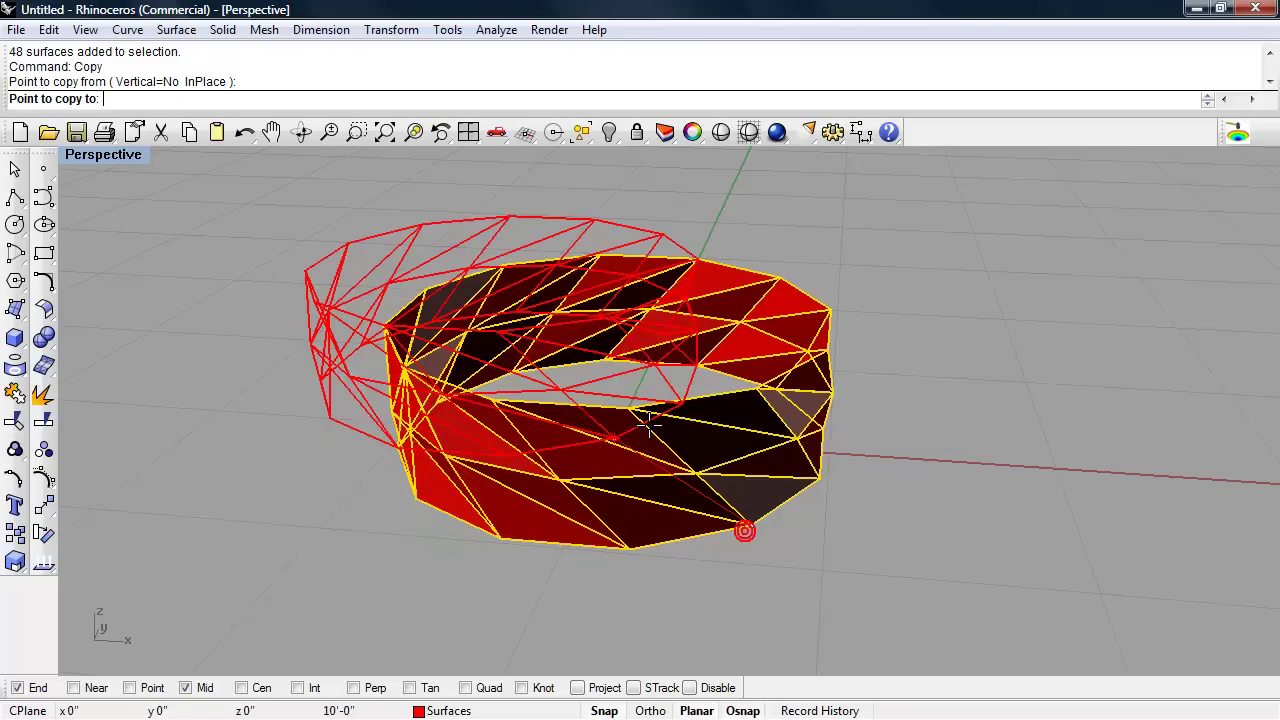
- Stack three copies upward on successive top End vertices to form the tower
click(753, 385)
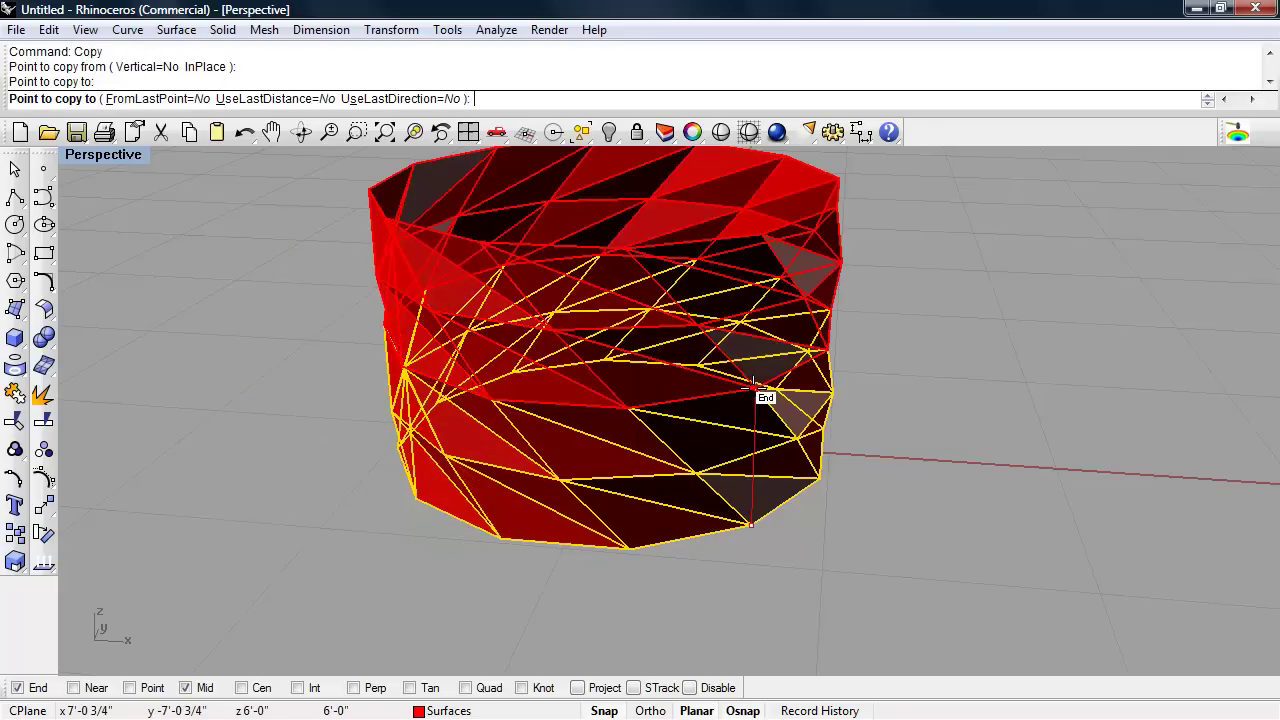
right_drag(743, 409, 722, 492)
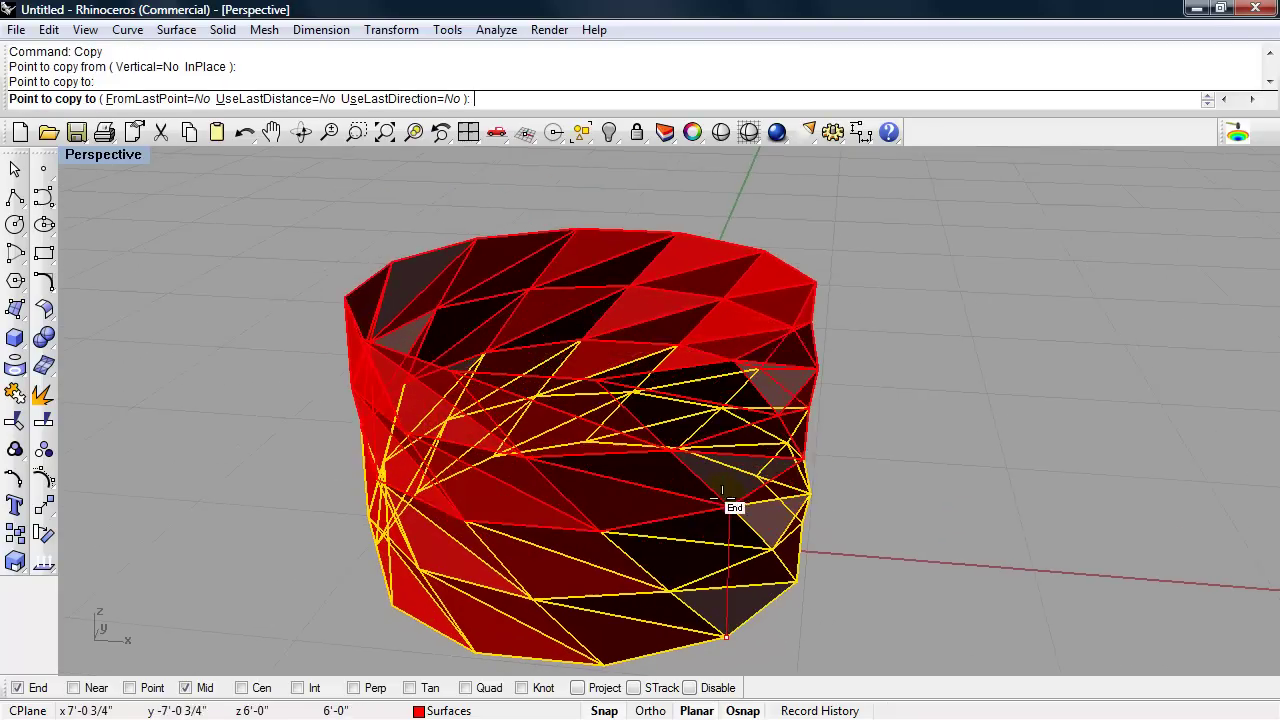
click(720, 361)
scroll(700, 395, down, 2)
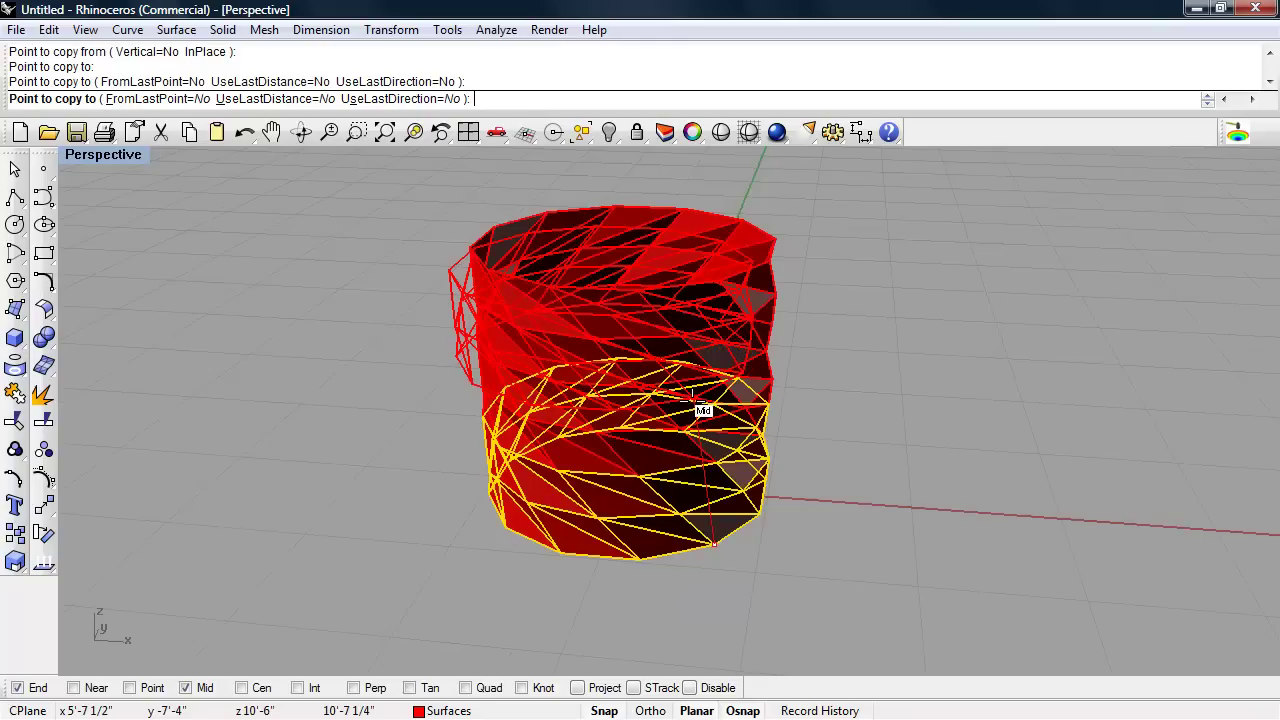
click(718, 274)
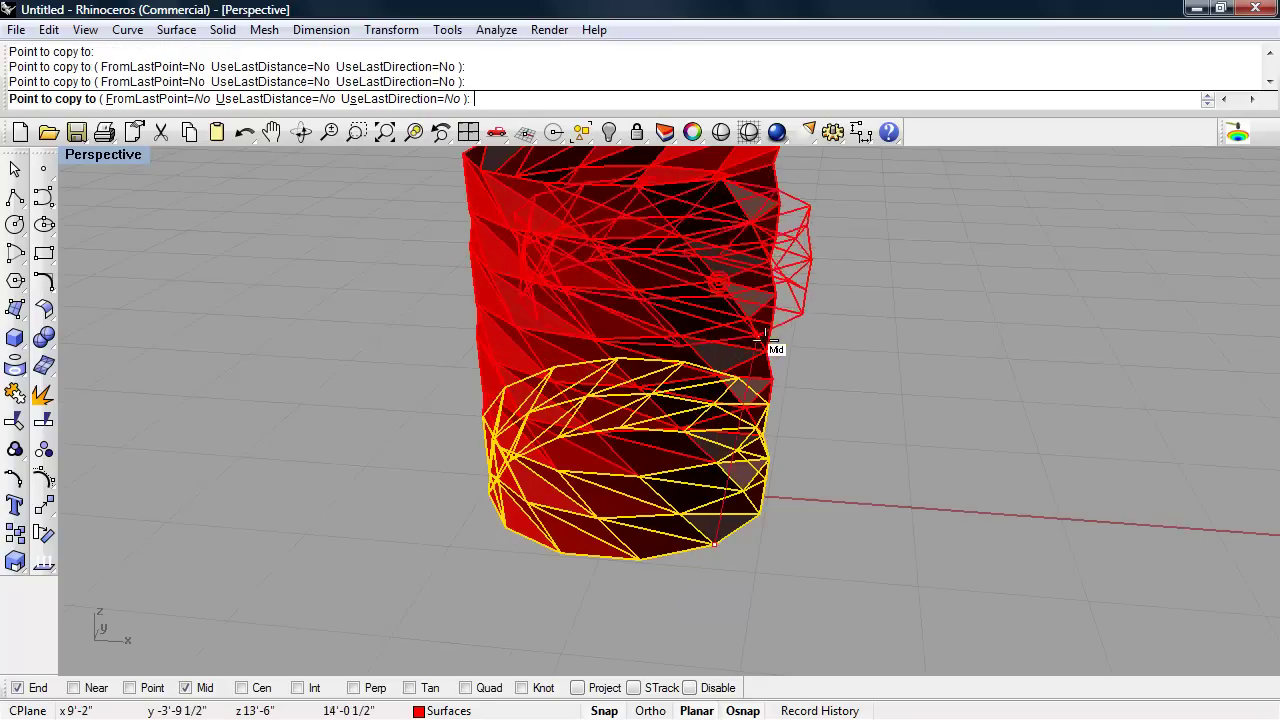
key(Return)
key(Escape)
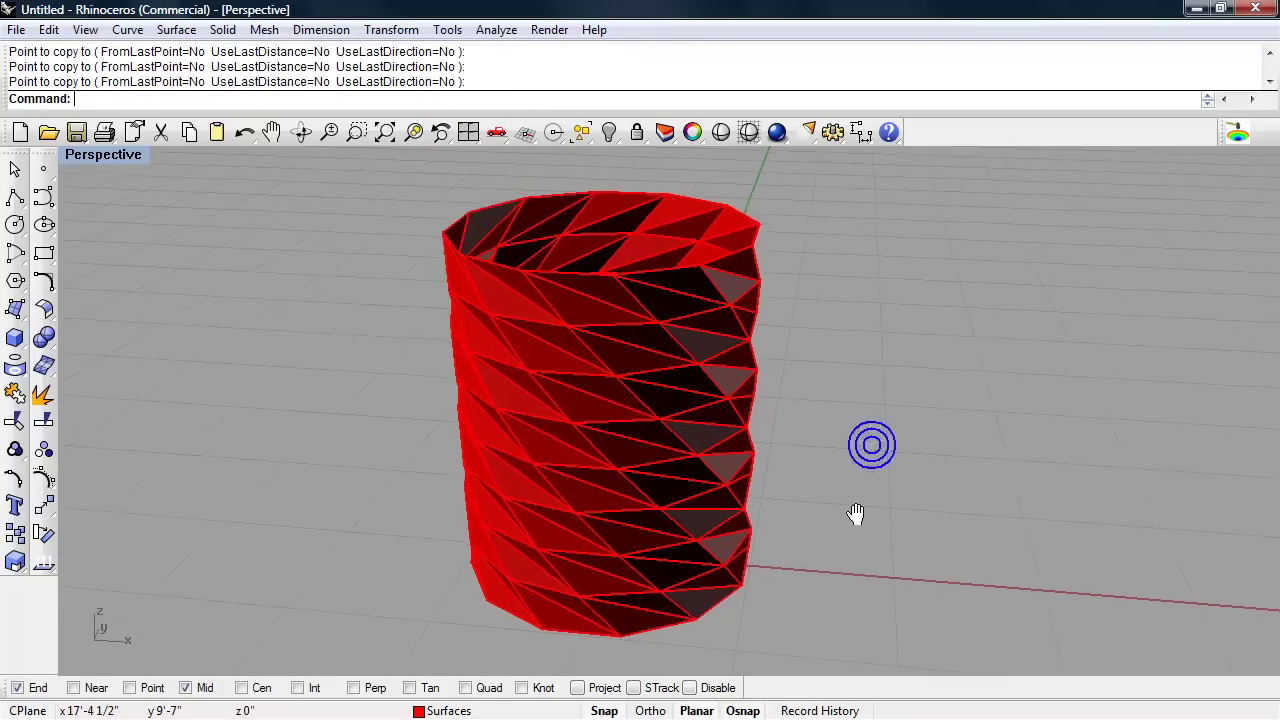